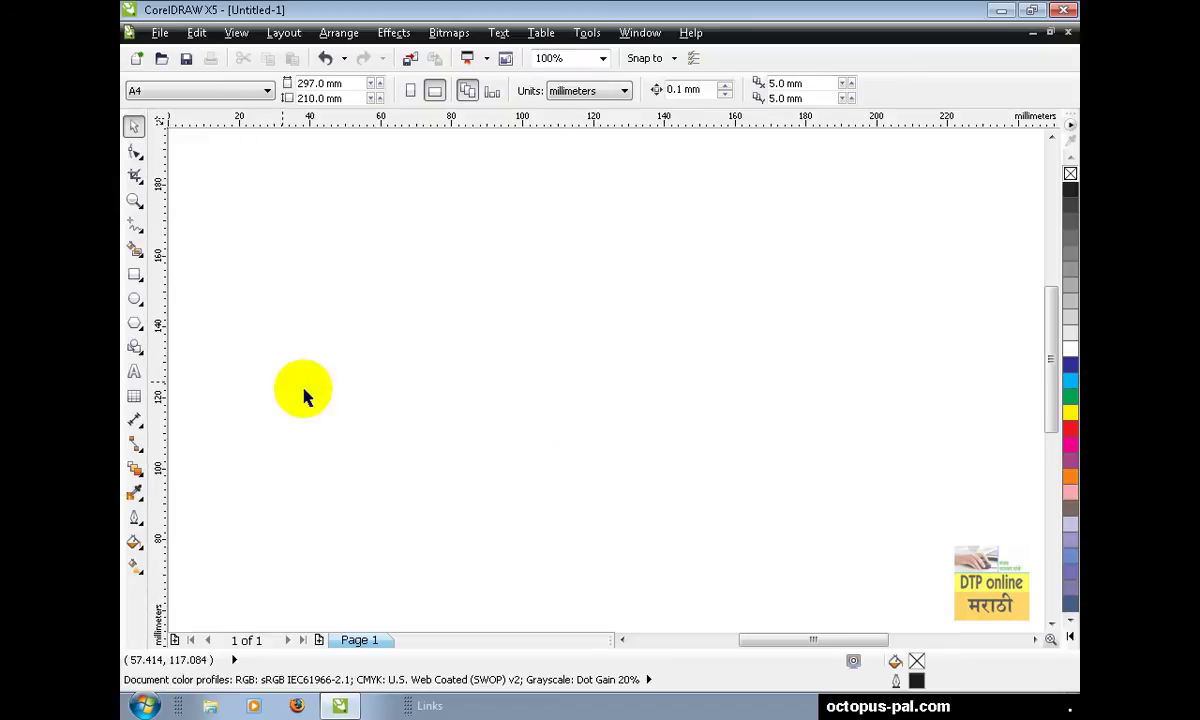
Draw a regular 32-sided polygon about 111 mm wide and pull one edge node inward to form pointed spikes all around.
click(134, 322)
drag(376, 207, 761, 525)
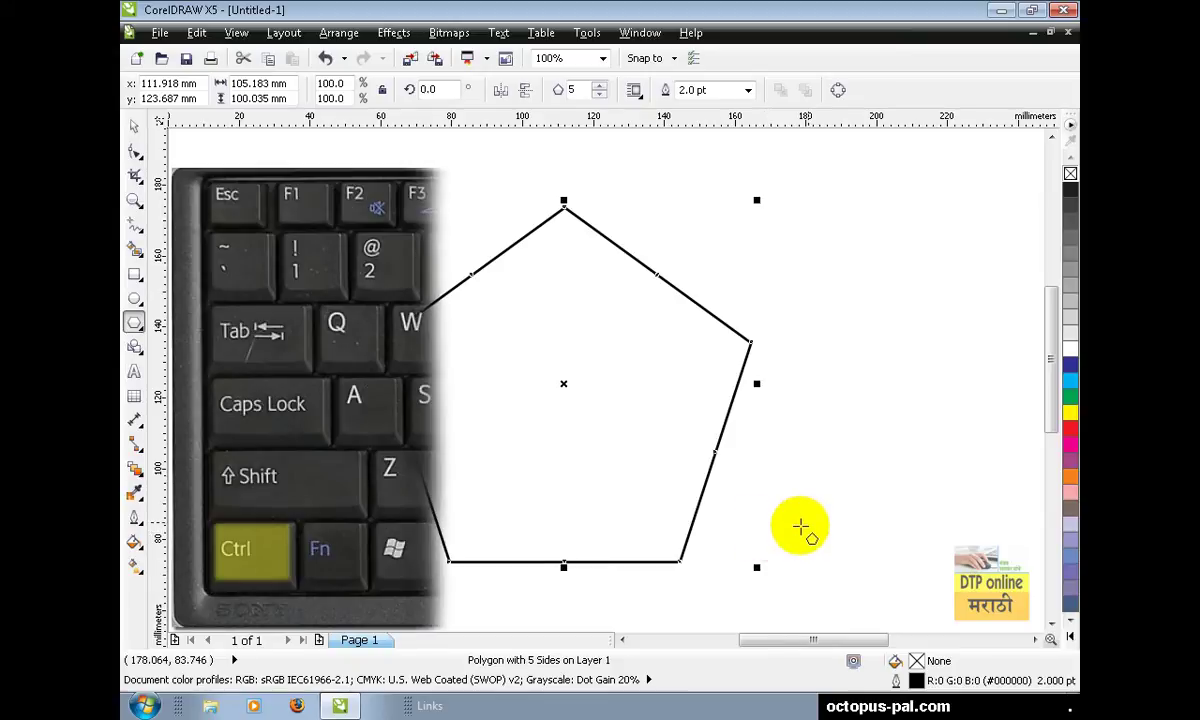
drag(600, 86, 600, 88)
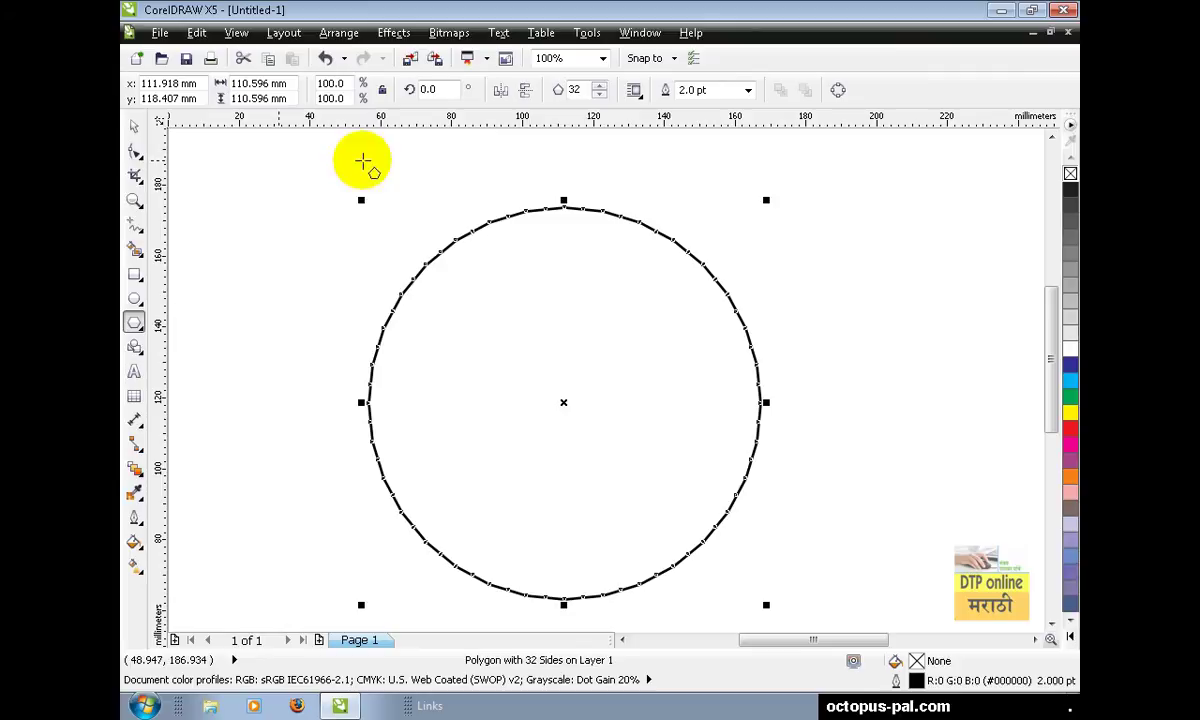
click(136, 152)
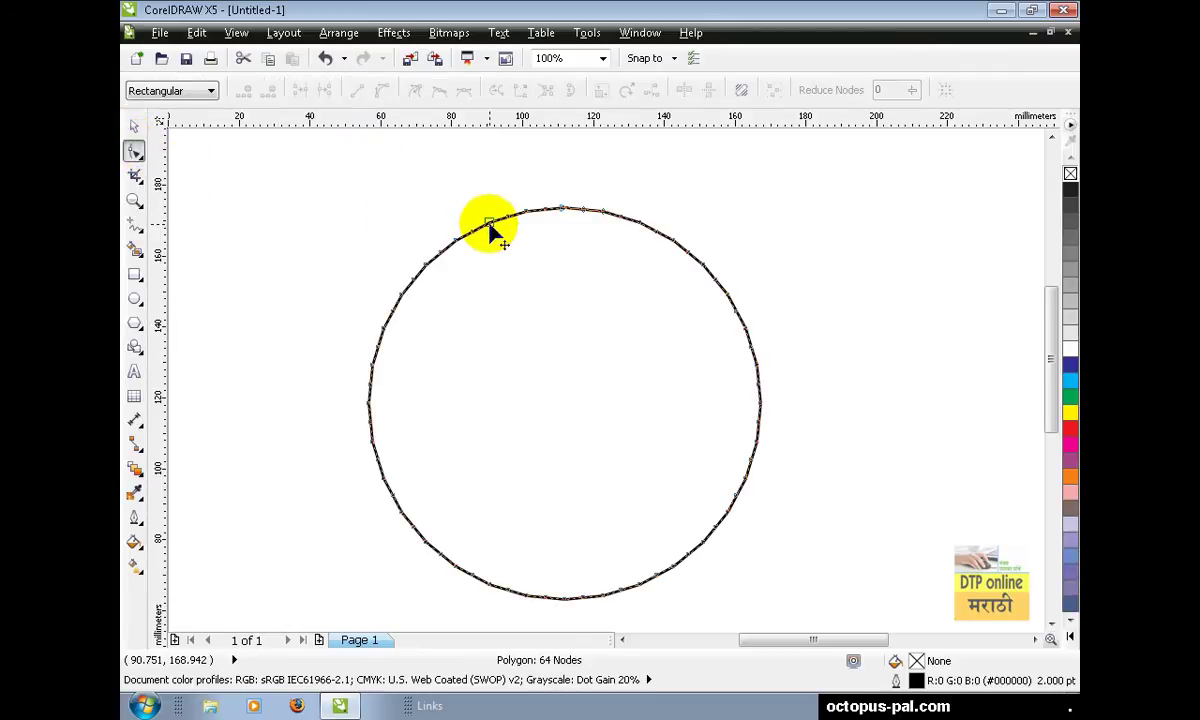
drag(489, 224, 505, 263)
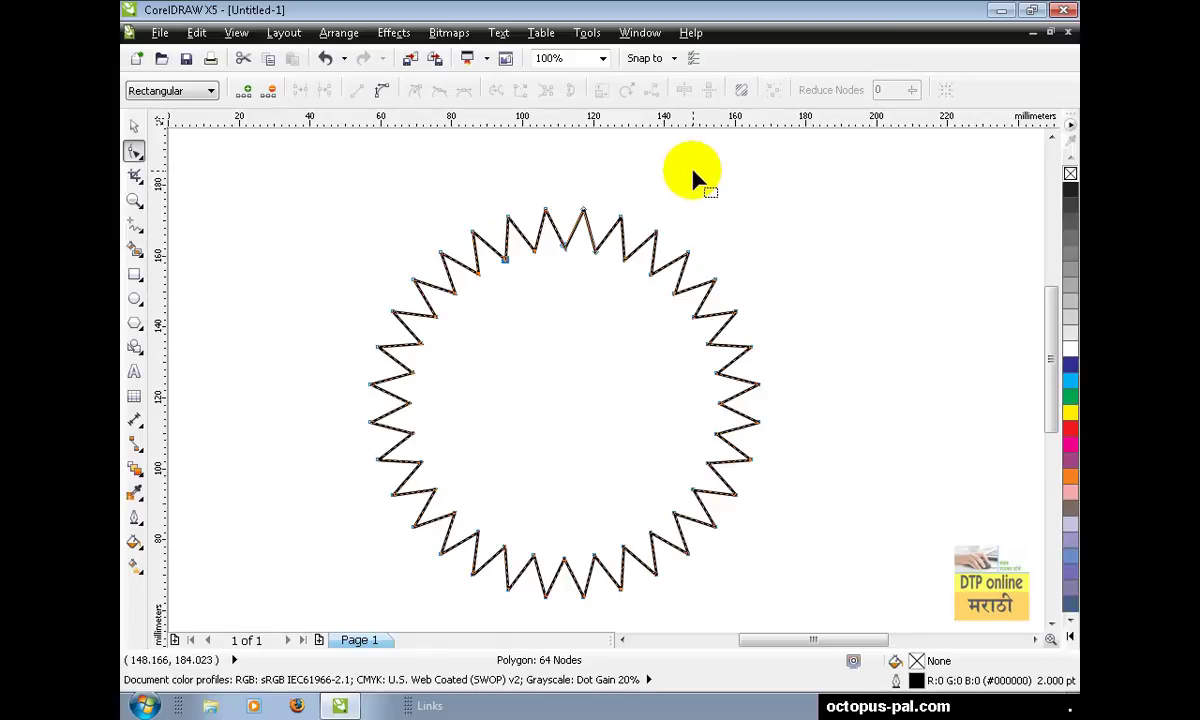
Convert the sides of the spikes to curves and bend them into S-shaped flame tips.
drag(694, 171, 463, 308)
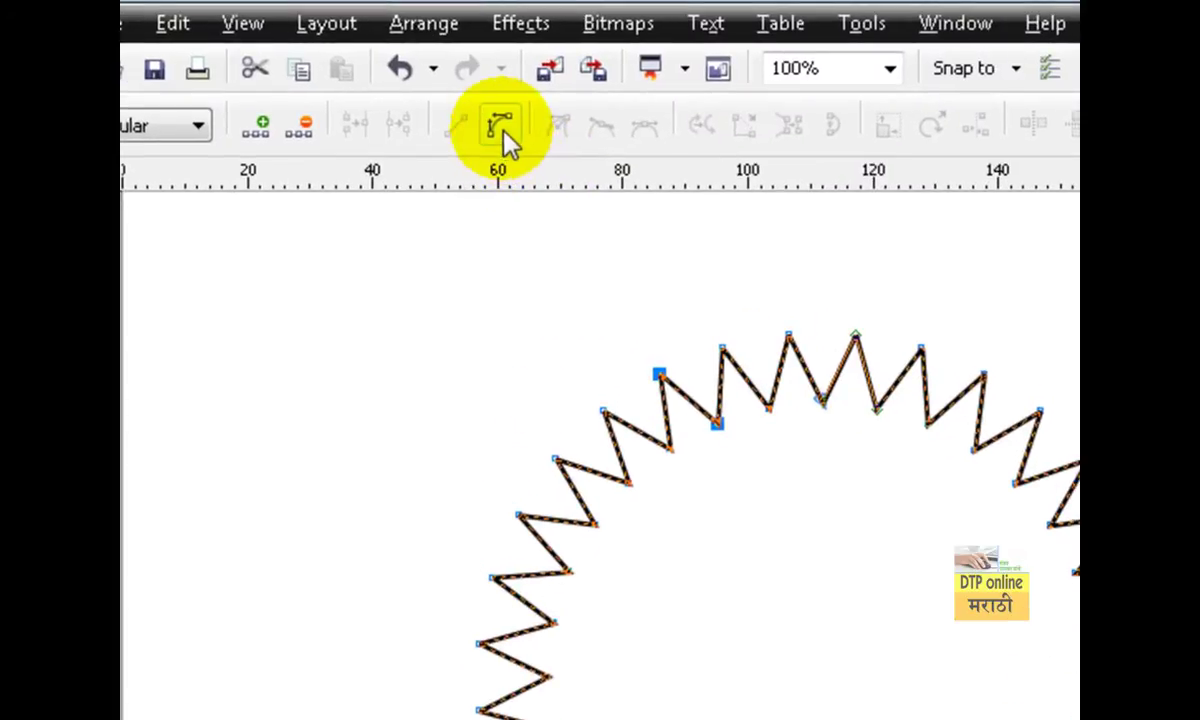
click(501, 128)
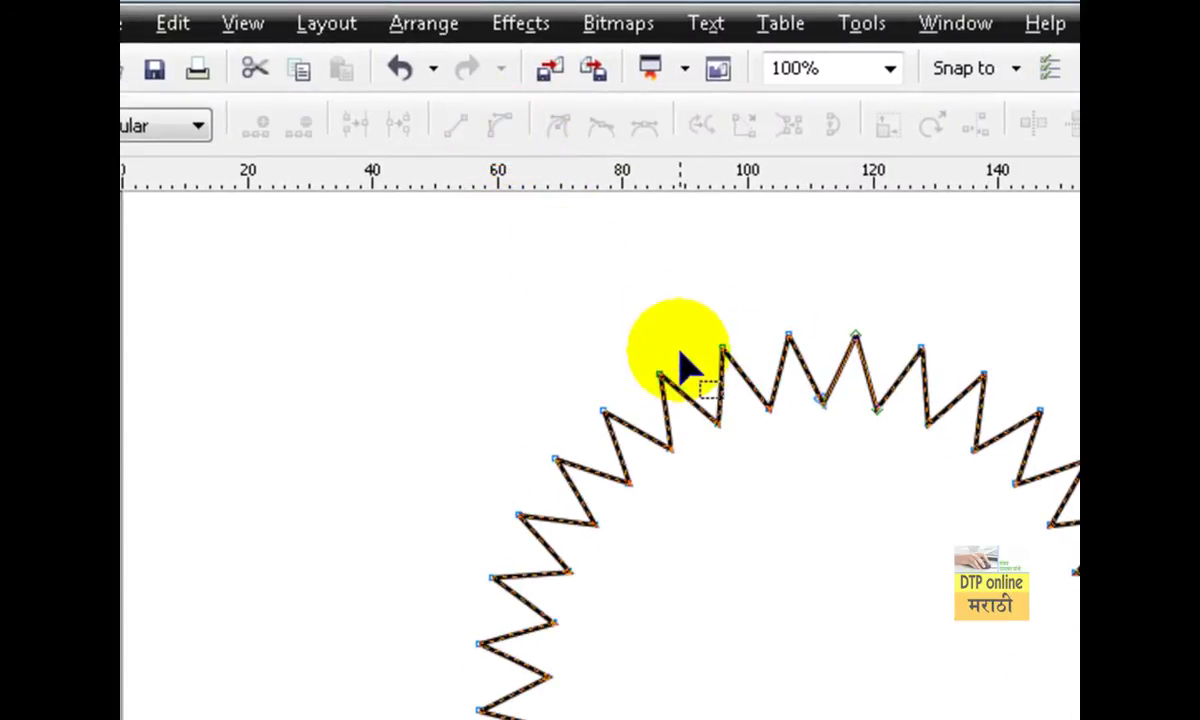
drag(665, 385, 688, 422)
scroll(684, 438, up, 1)
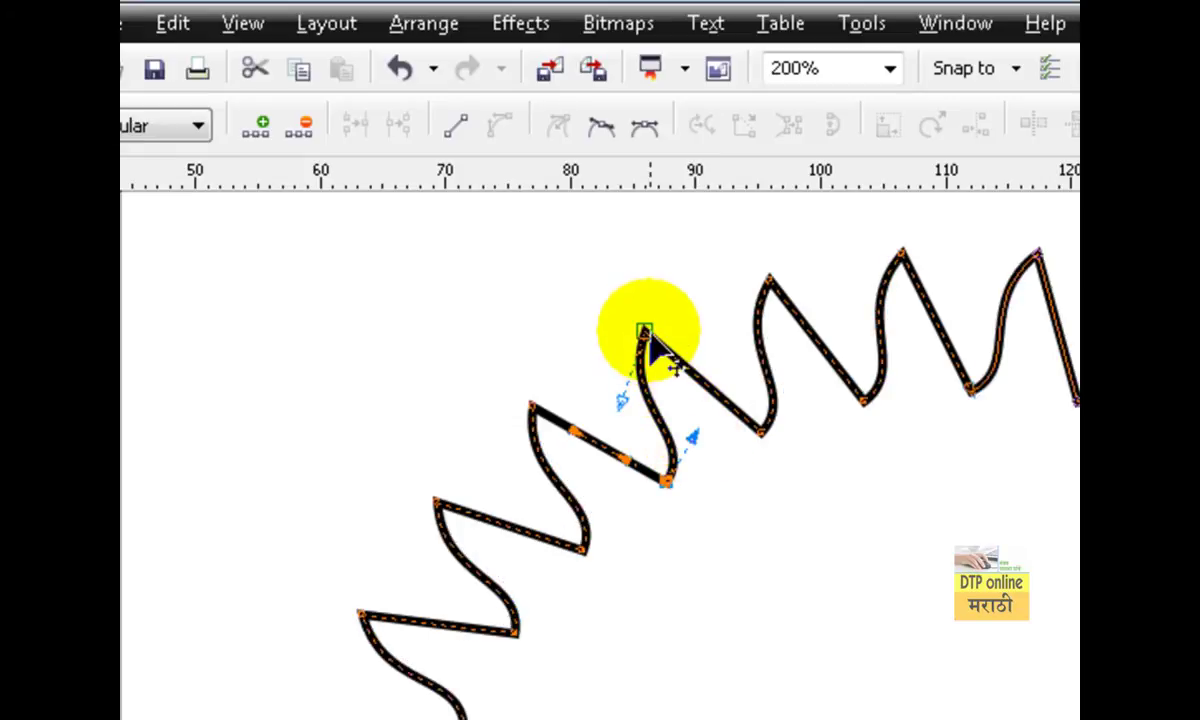
drag(676, 356, 764, 375)
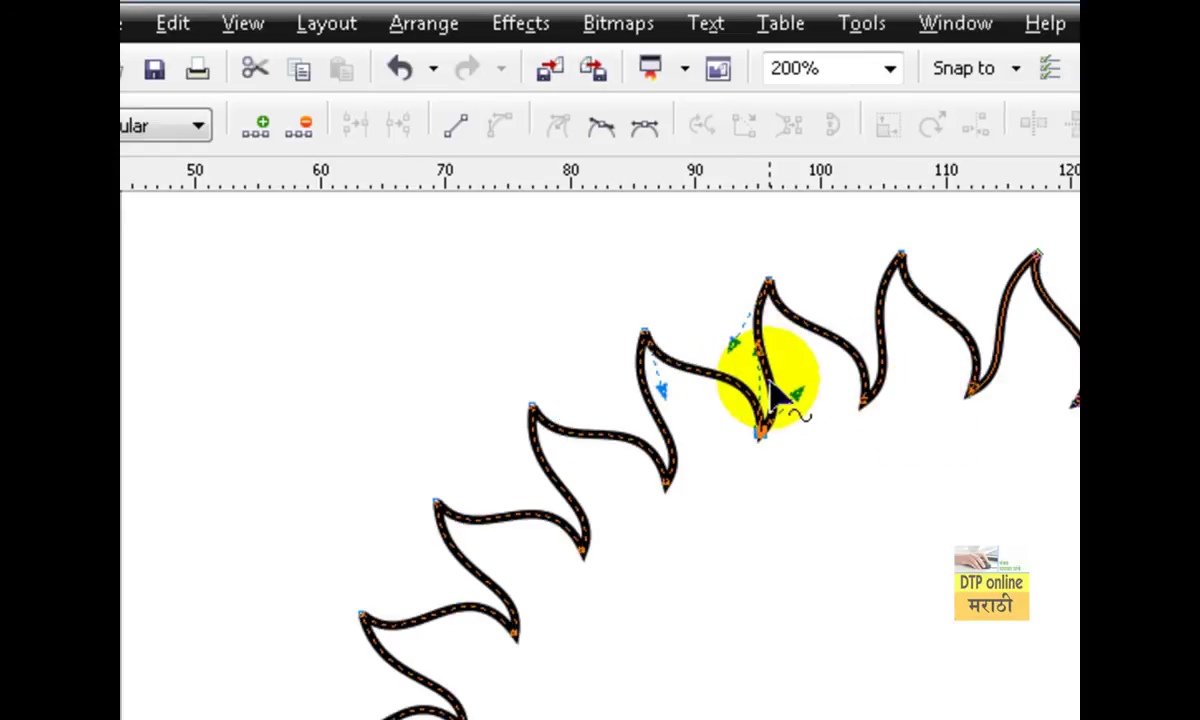
click(798, 396)
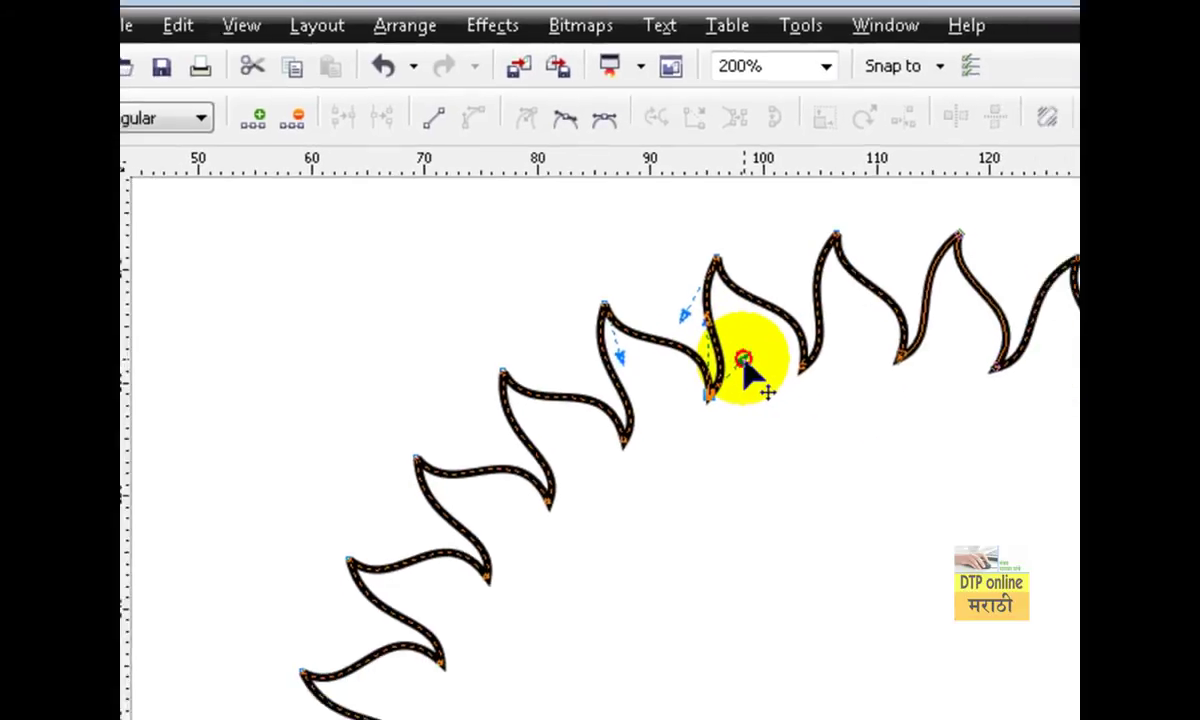
drag(743, 360, 632, 440)
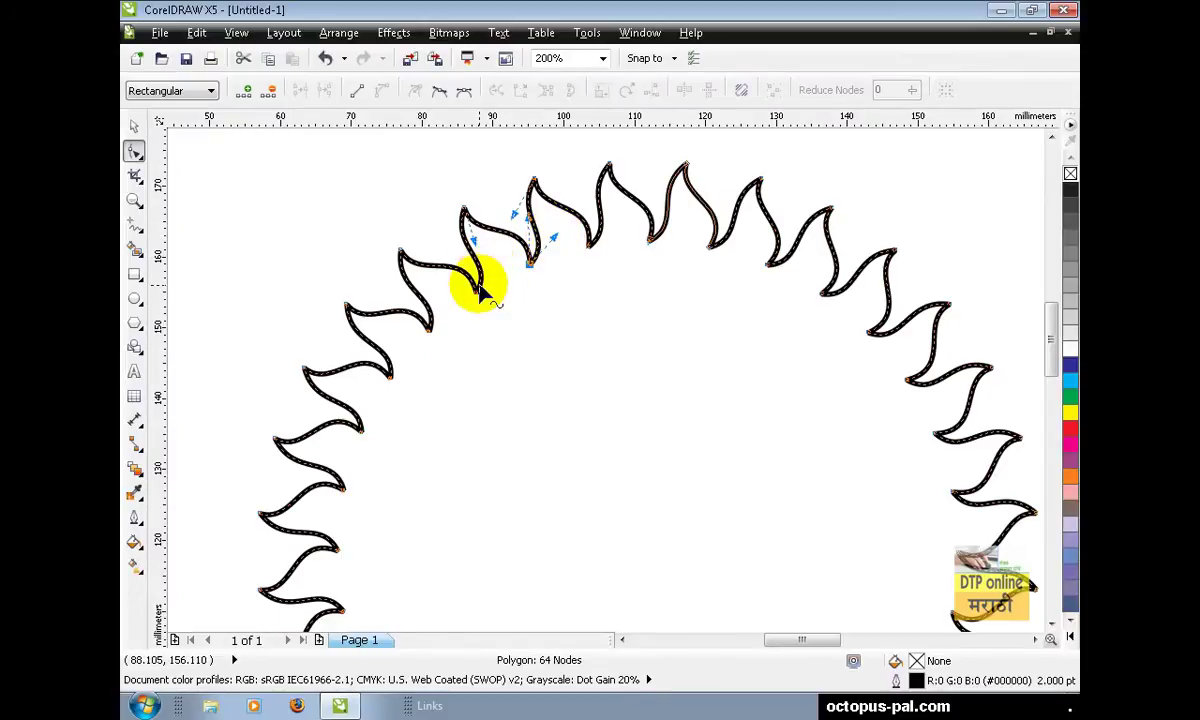
click(477, 293)
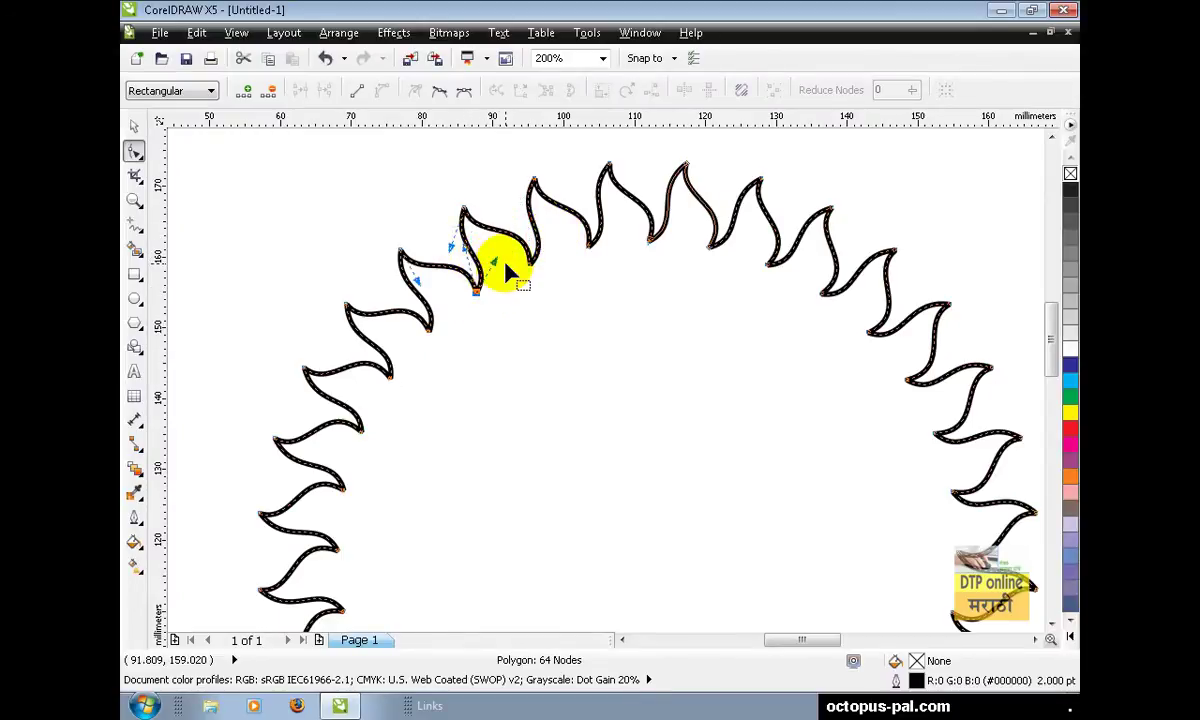
drag(493, 262, 466, 253)
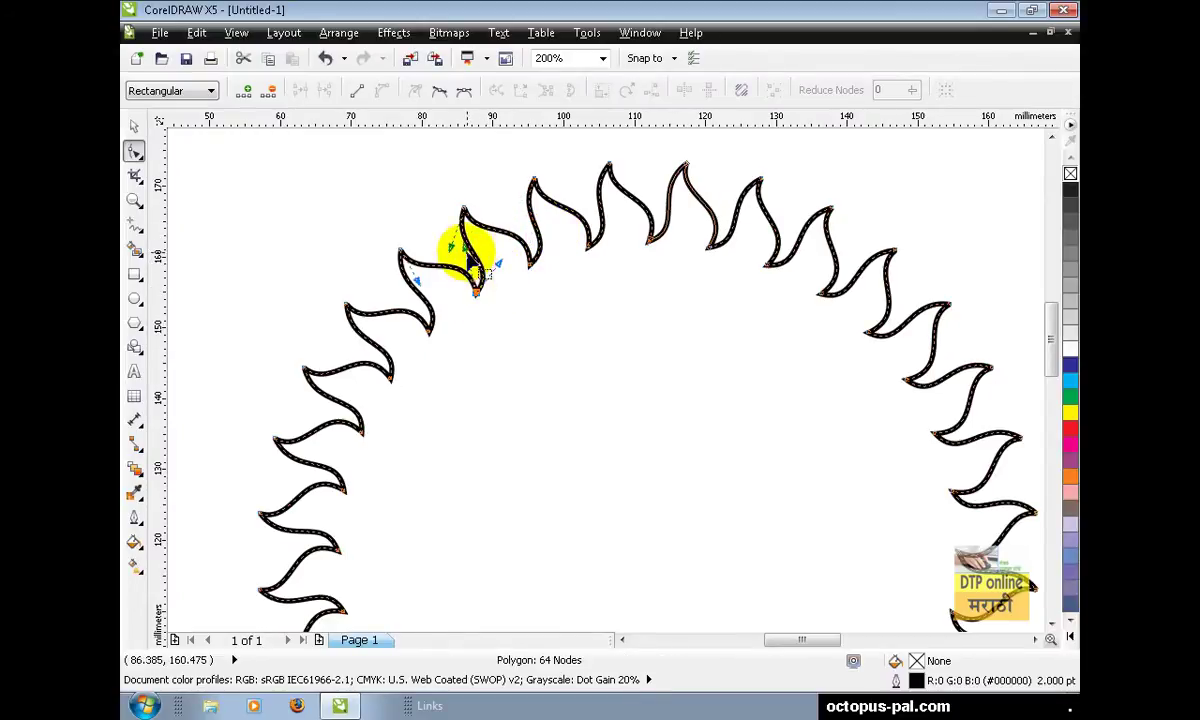
Start a linear two-color fountain fill for the whole sun shape, blending from dark blue to white.
key(F3)
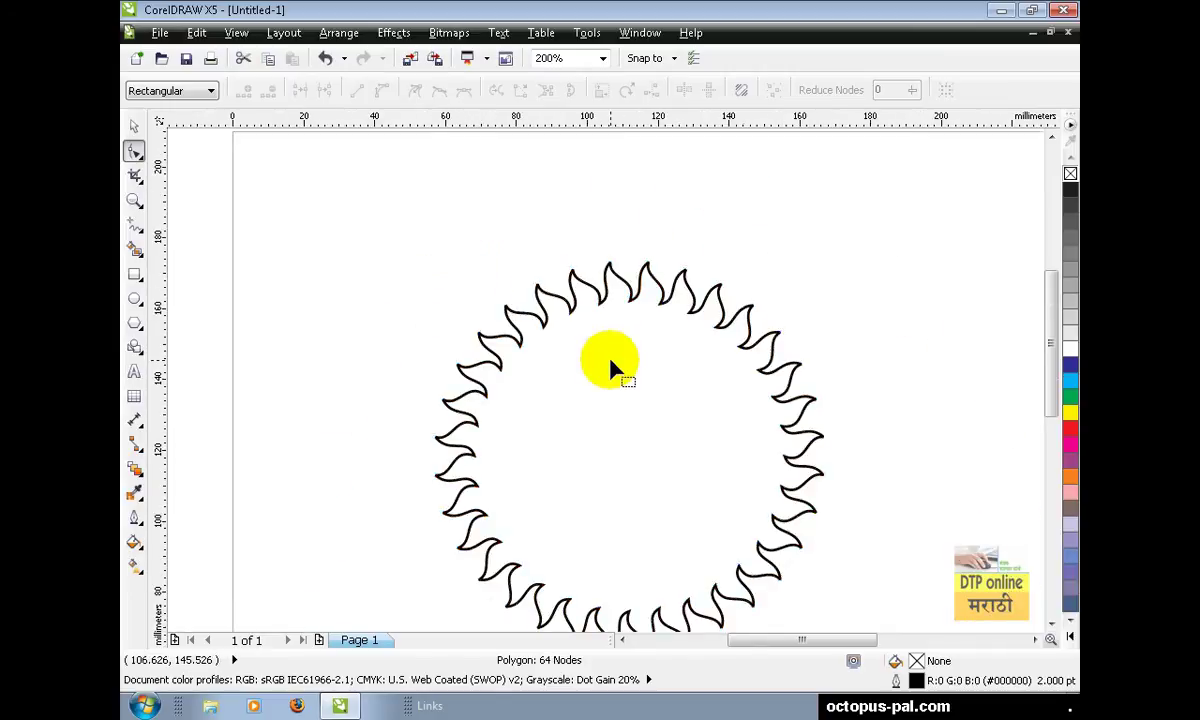
key(space)
key(Escape)
click(474, 451)
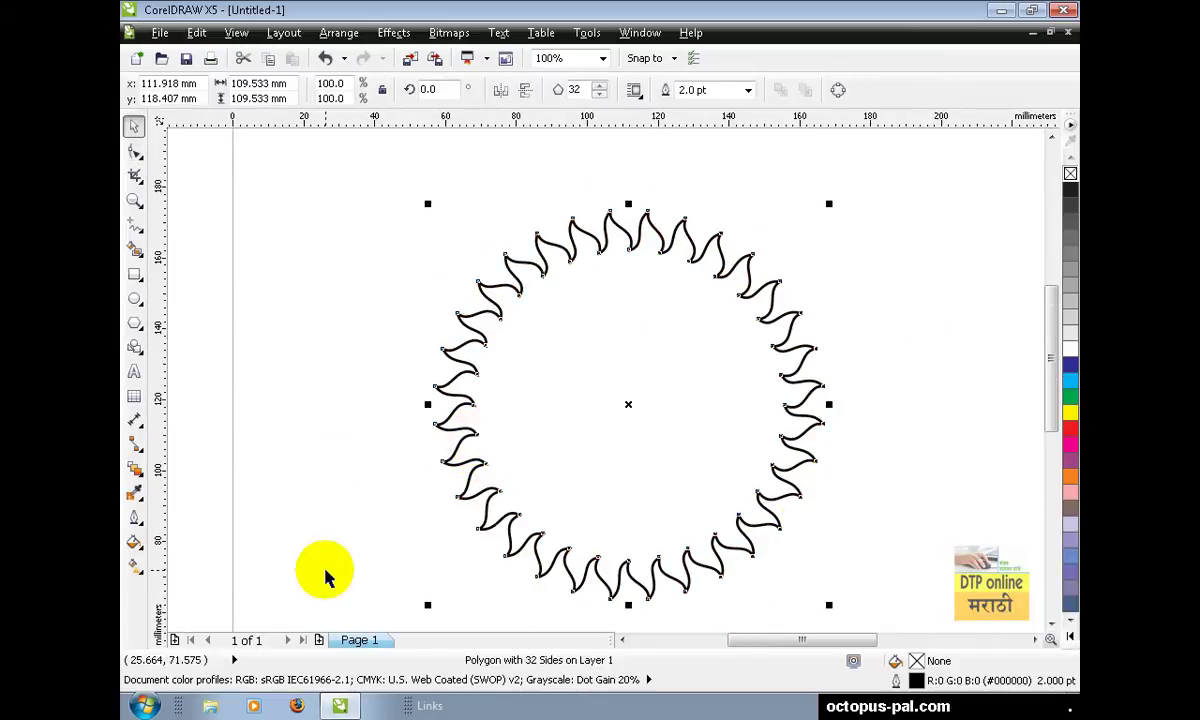
click(135, 548)
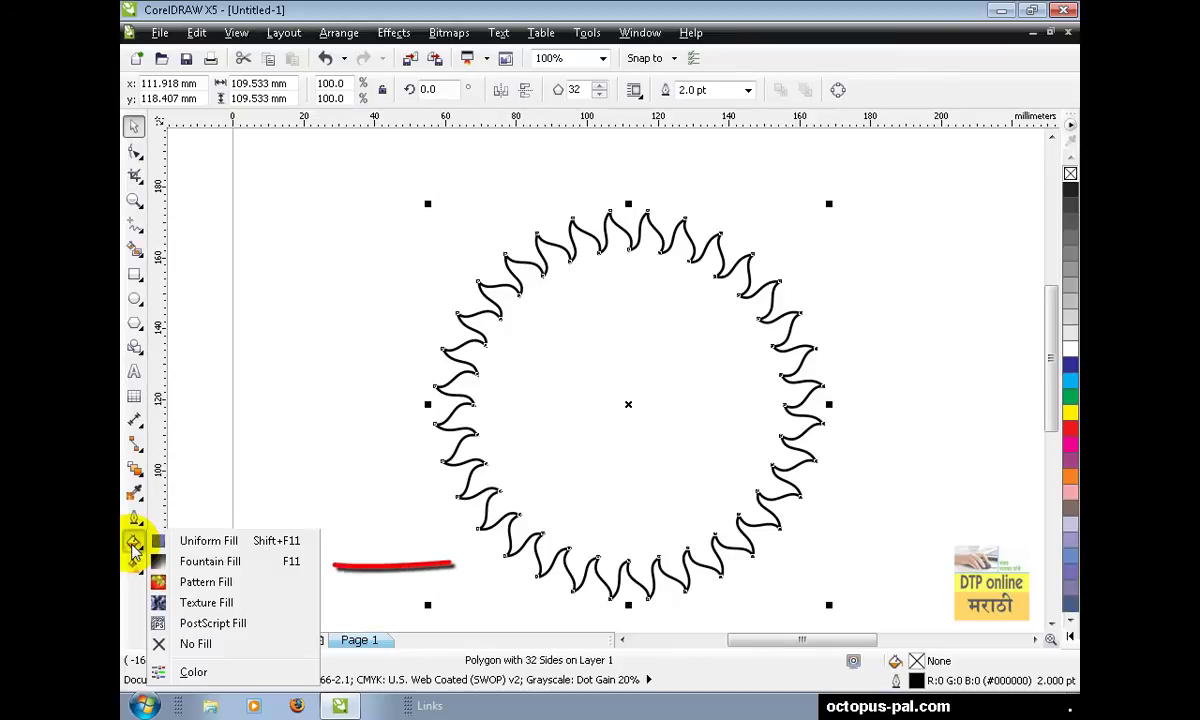
click(212, 561)
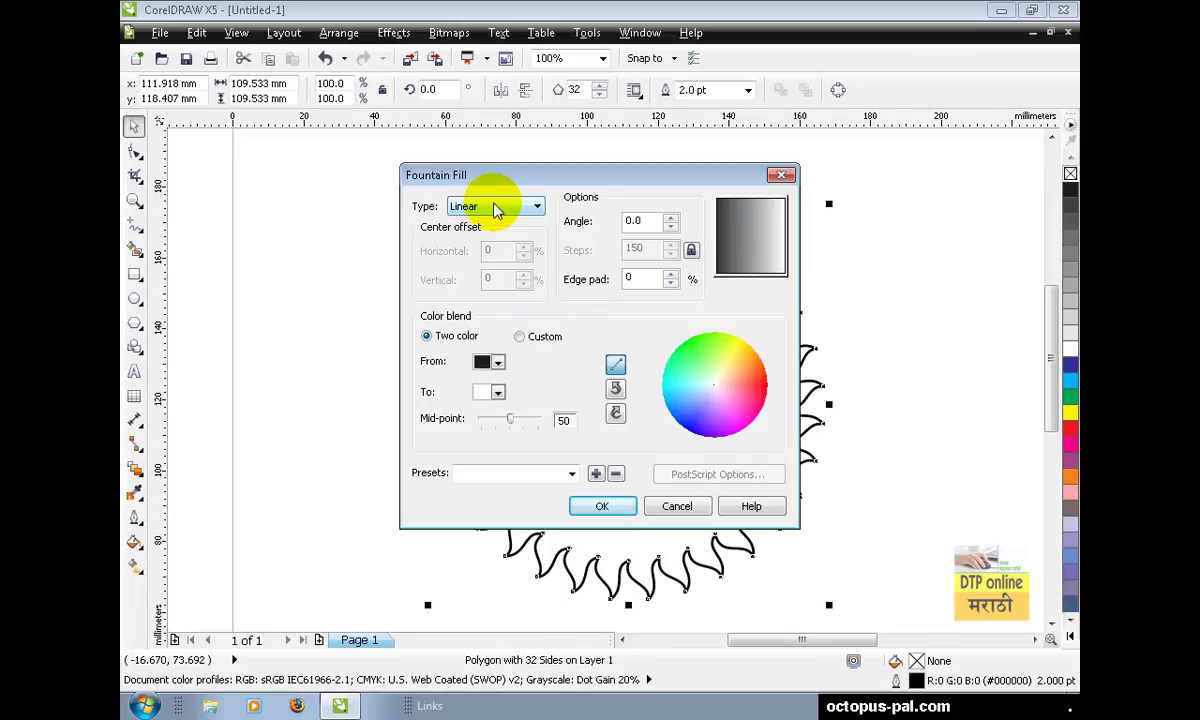
drag(612, 174, 455, 159)
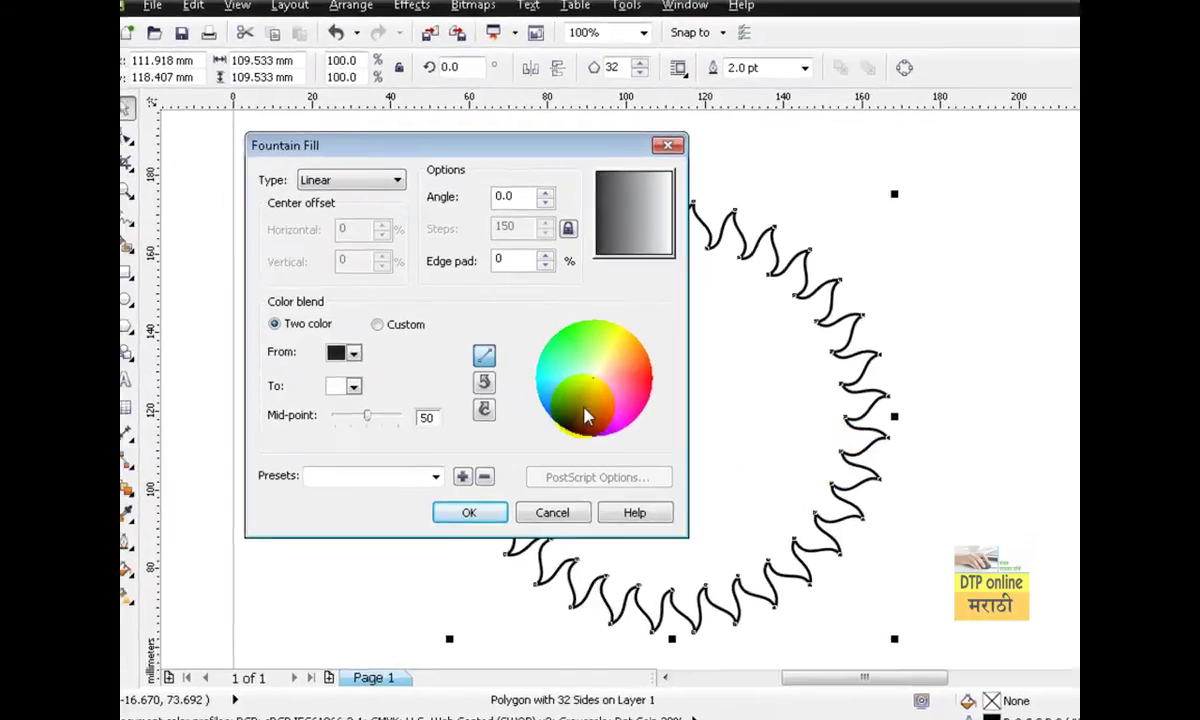
click(341, 347)
click(535, 448)
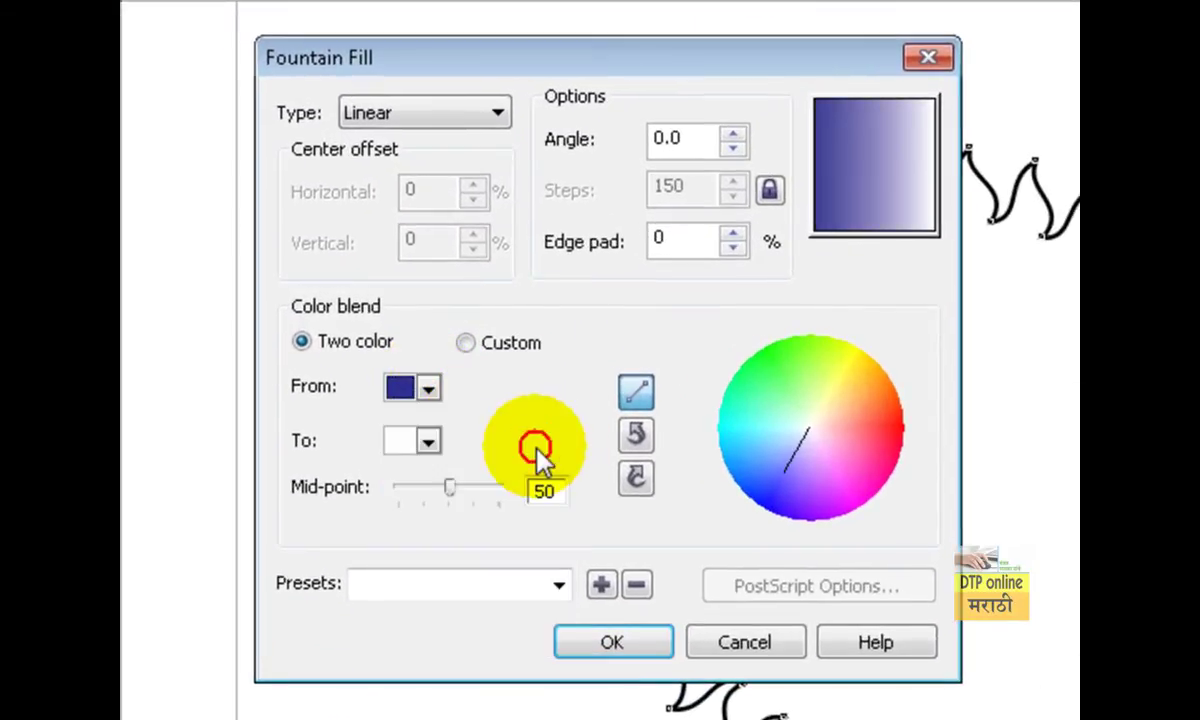
Set the fountain fill angle to 90 degrees and apply it to the sun shape.
click(700, 140)
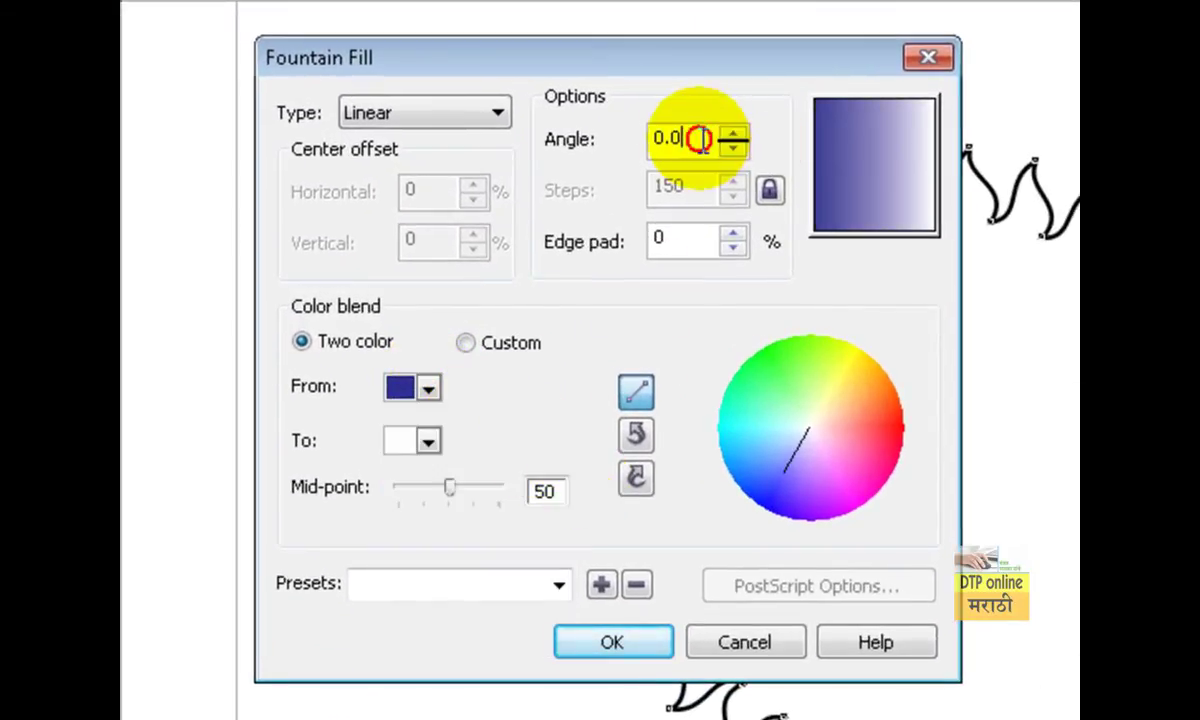
drag(700, 140, 535, 155)
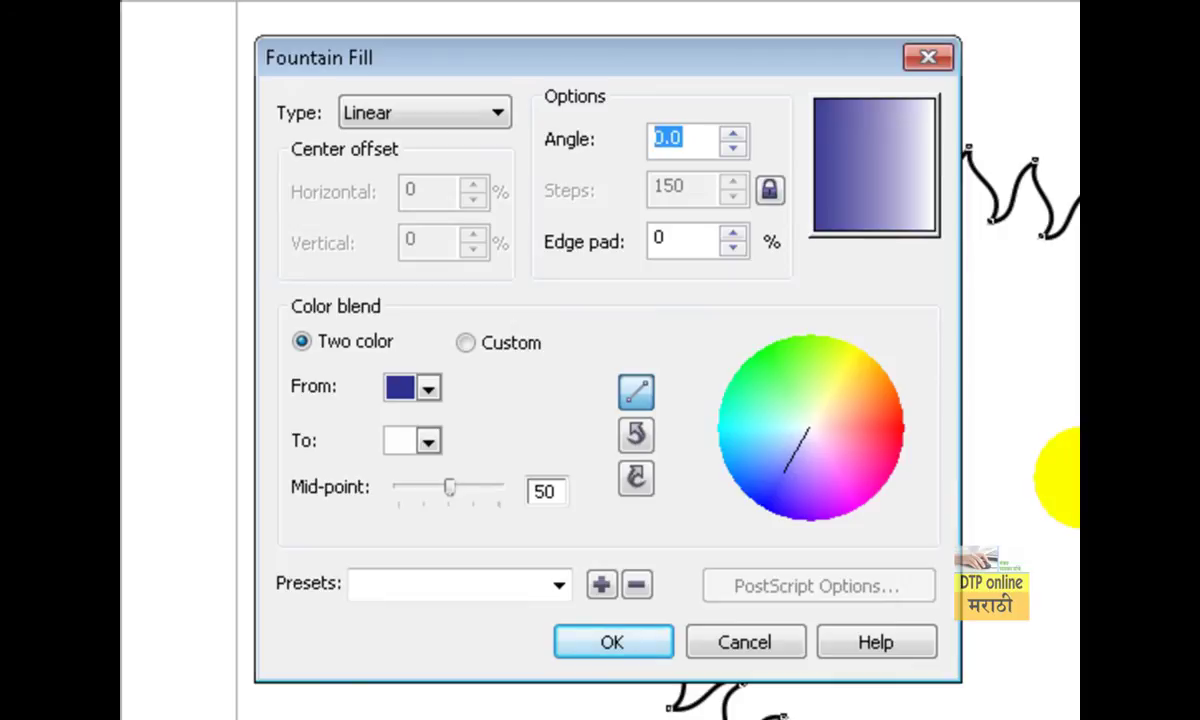
text(90)
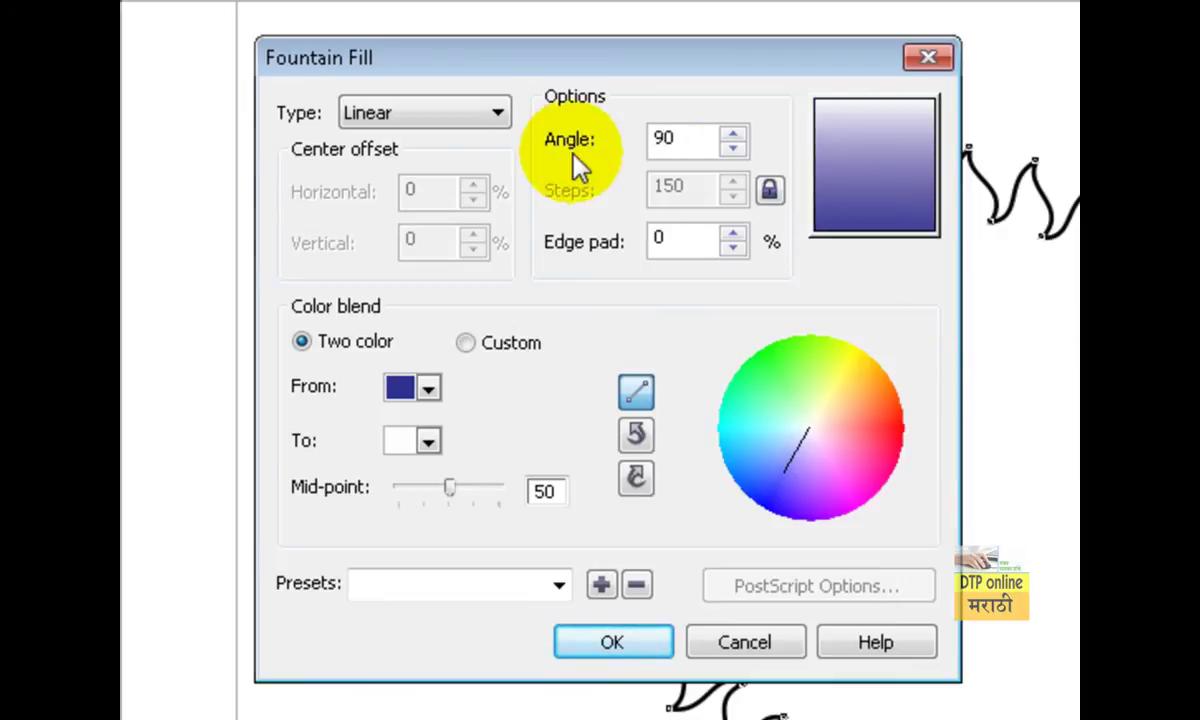
click(617, 645)
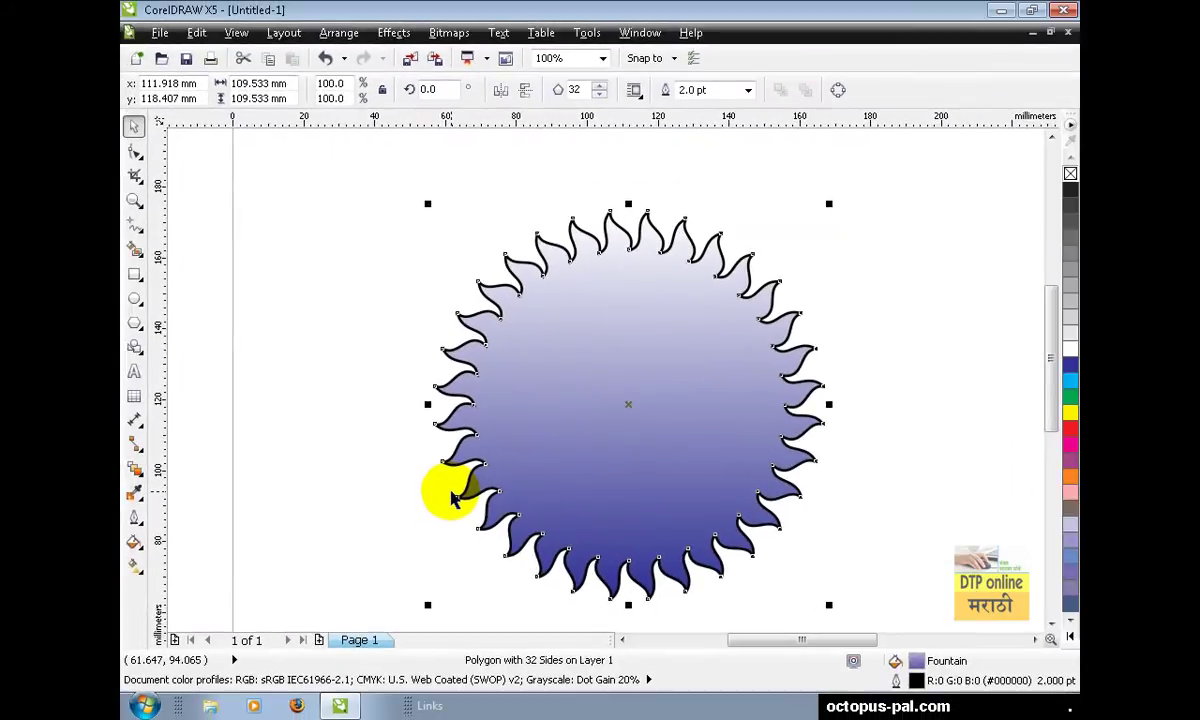
Scale the sun shape down to about 50 mm, place it in the upper right of the drawing, and remove its outline.
drag(646, 488, 847, 431)
drag(629, 548, 842, 345)
drag(946, 241, 934, 226)
right_click(1070, 173)
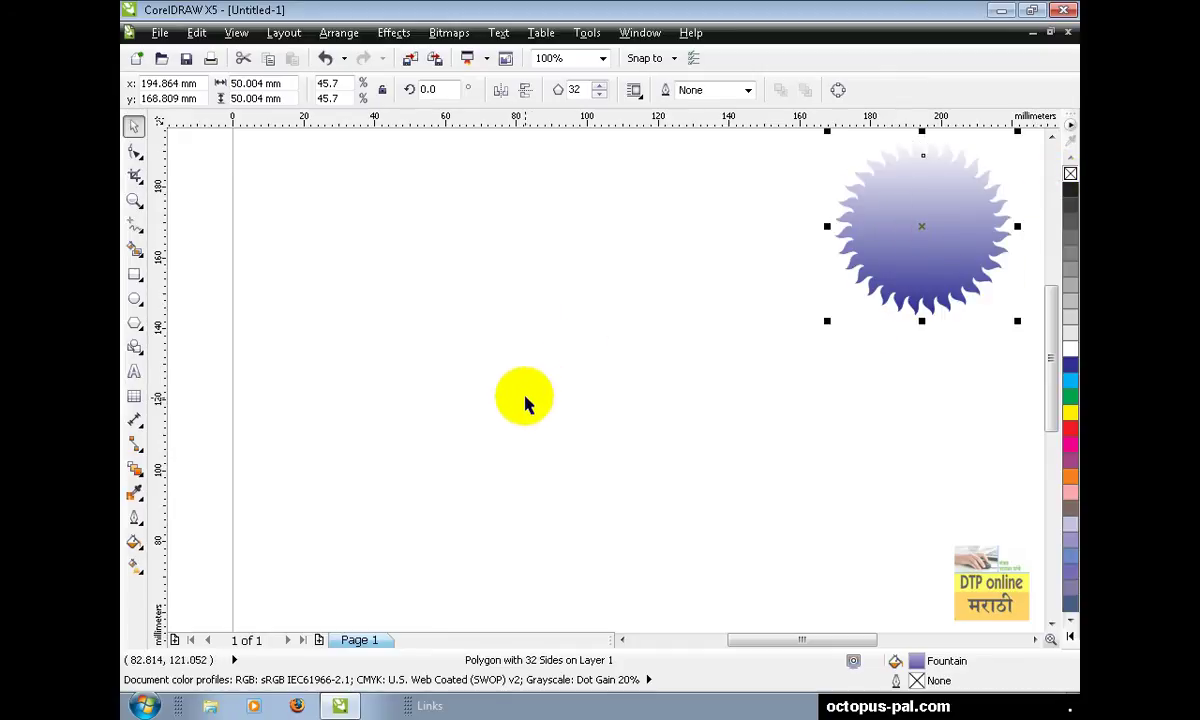
Draw a circle about 75 mm in diameter and place an equal copy diagonally so the two circles overlap.
click(136, 298)
drag(306, 321, 563, 557)
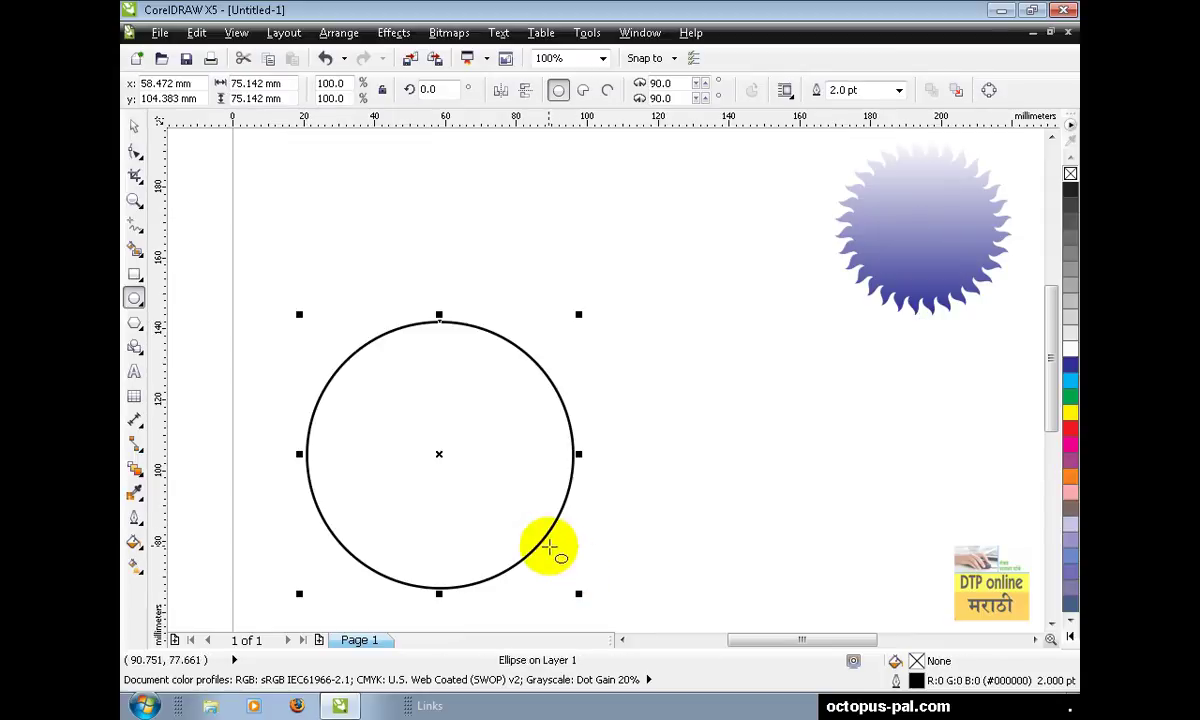
key(space)
drag(443, 458, 518, 438)
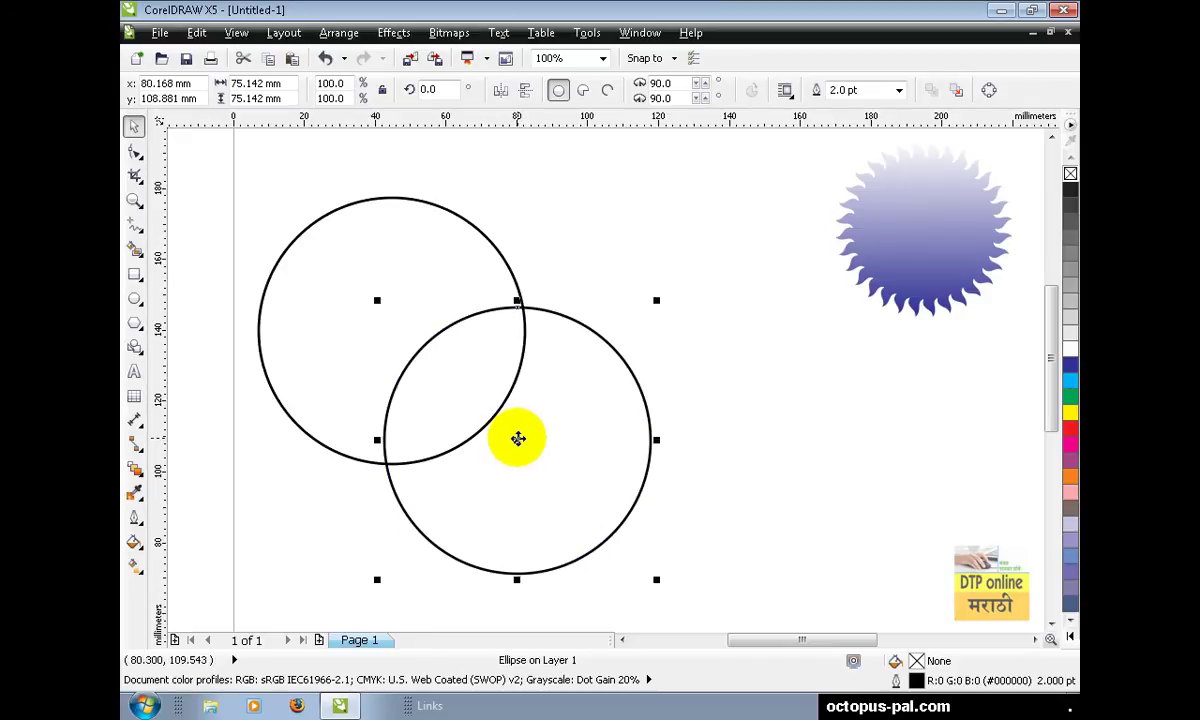
Select both overlapping circles and create a new shape from their intersection.
key(shift)
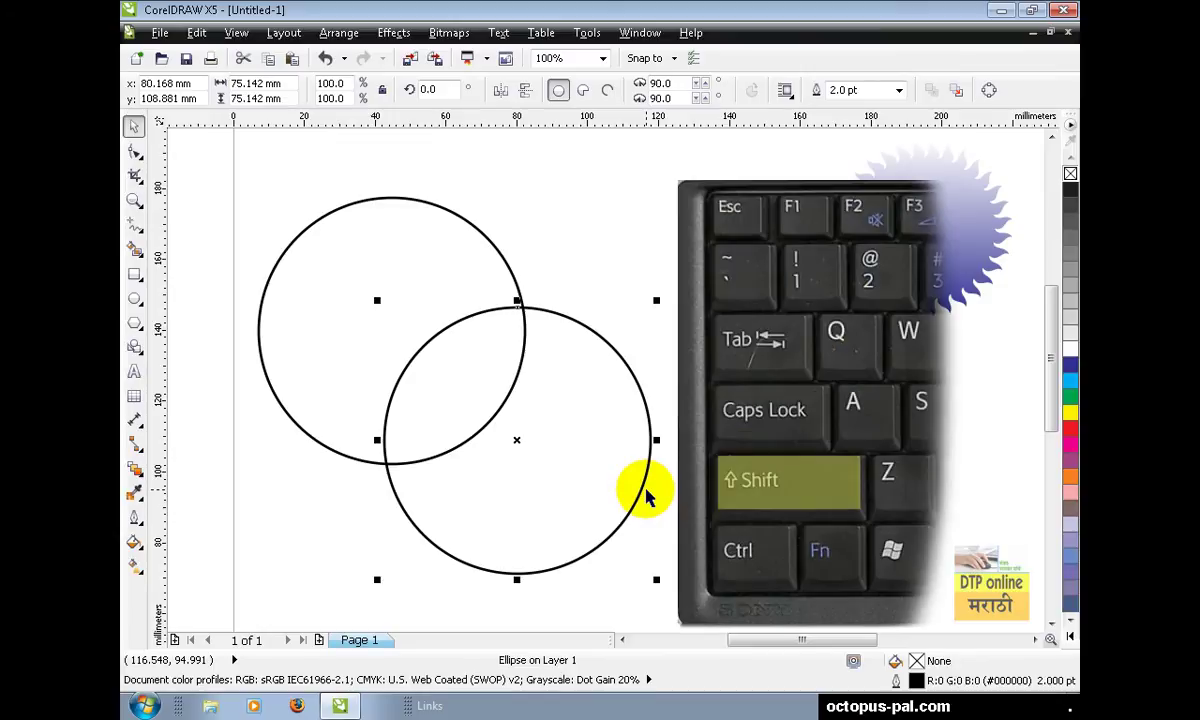
shift+click(431, 265)
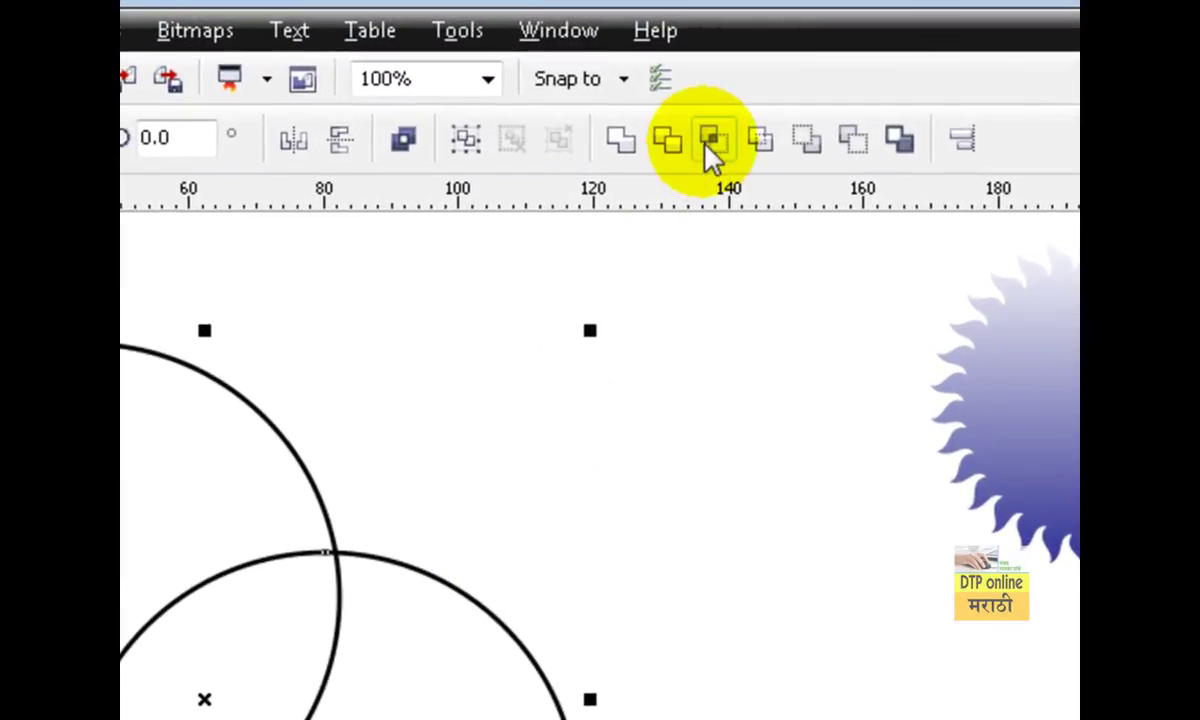
click(718, 142)
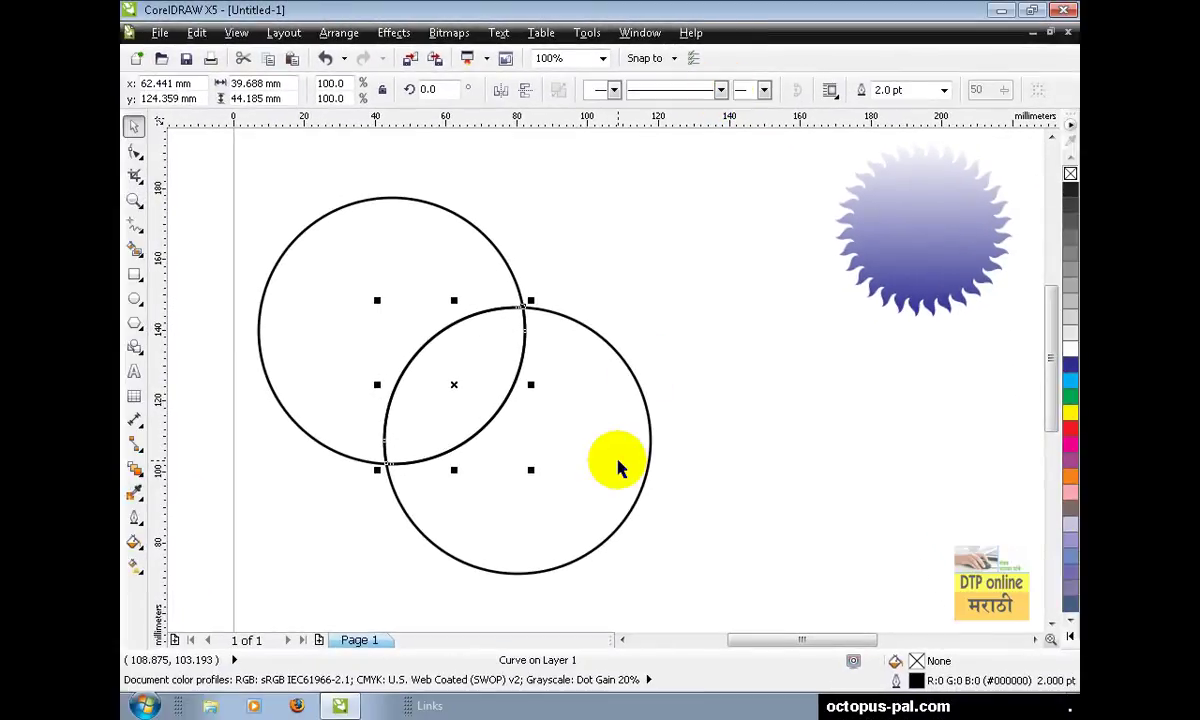
Delete both original circles, keeping only the leaf-shaped intersection, and select that shape.
click(618, 447)
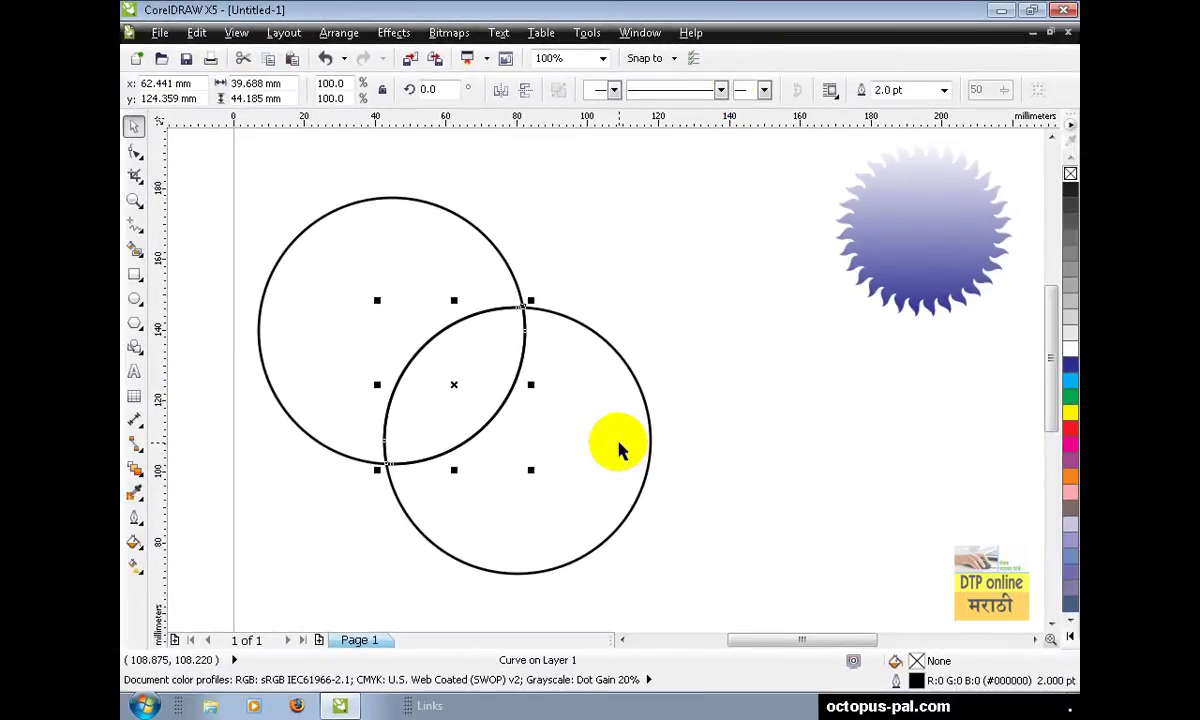
click(652, 447)
click(650, 438)
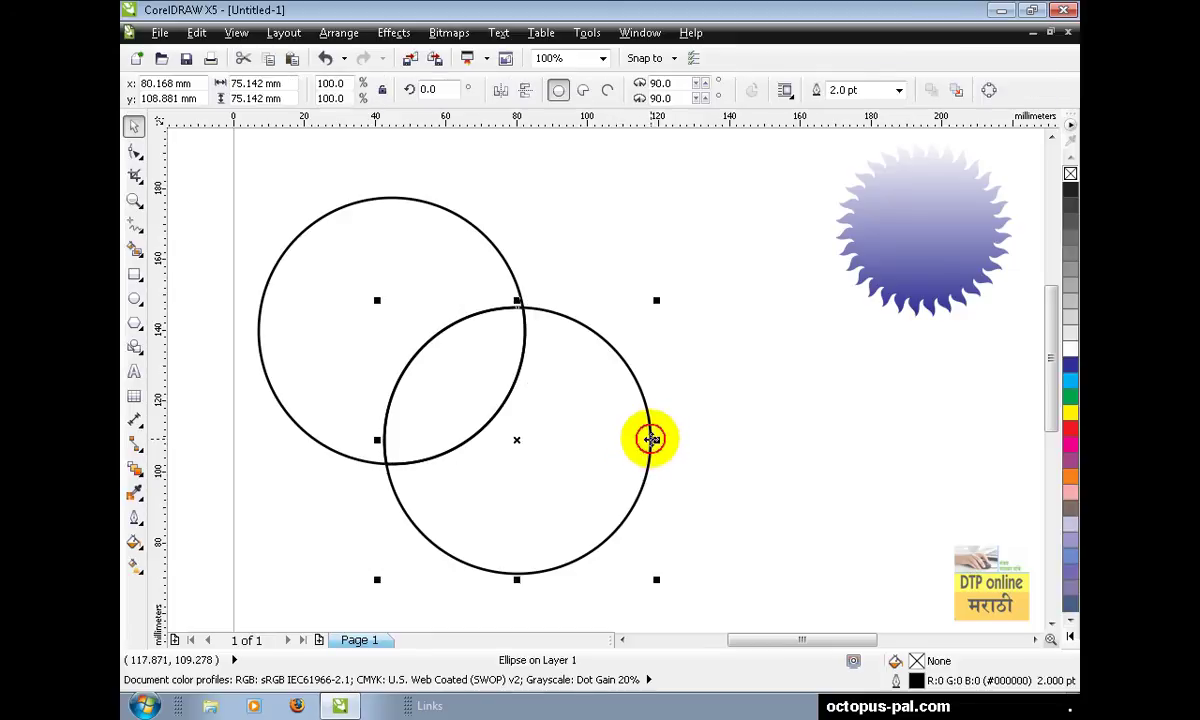
key(Delete)
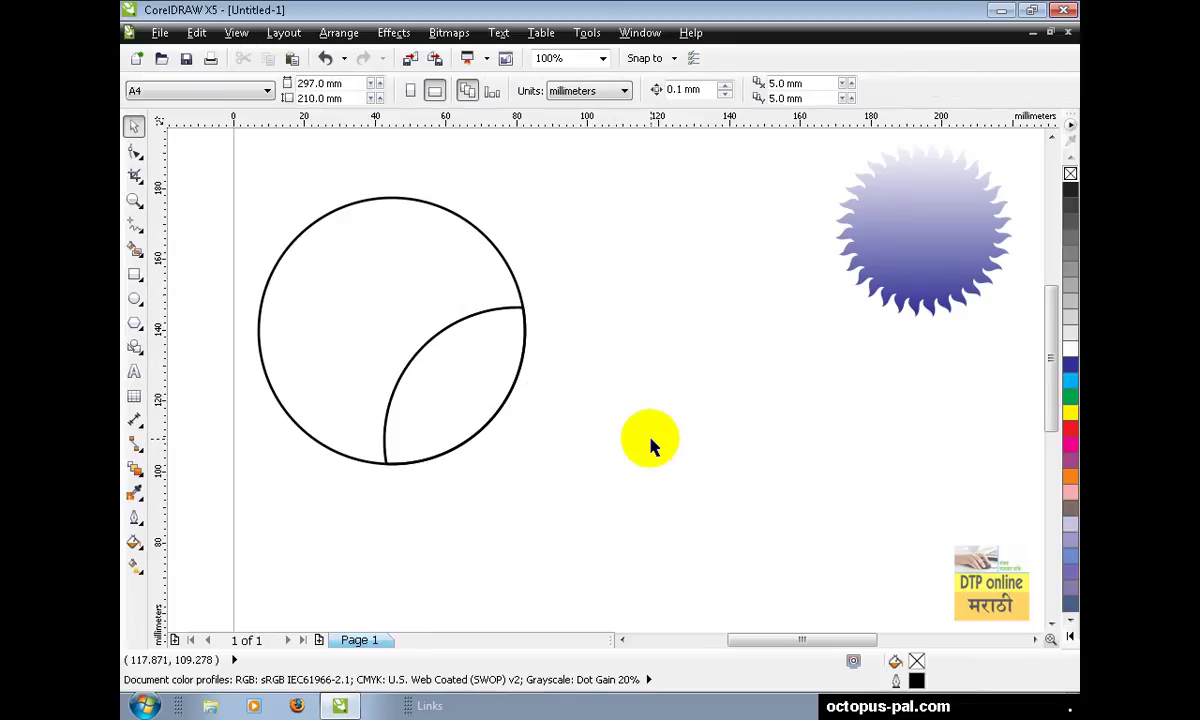
click(503, 263)
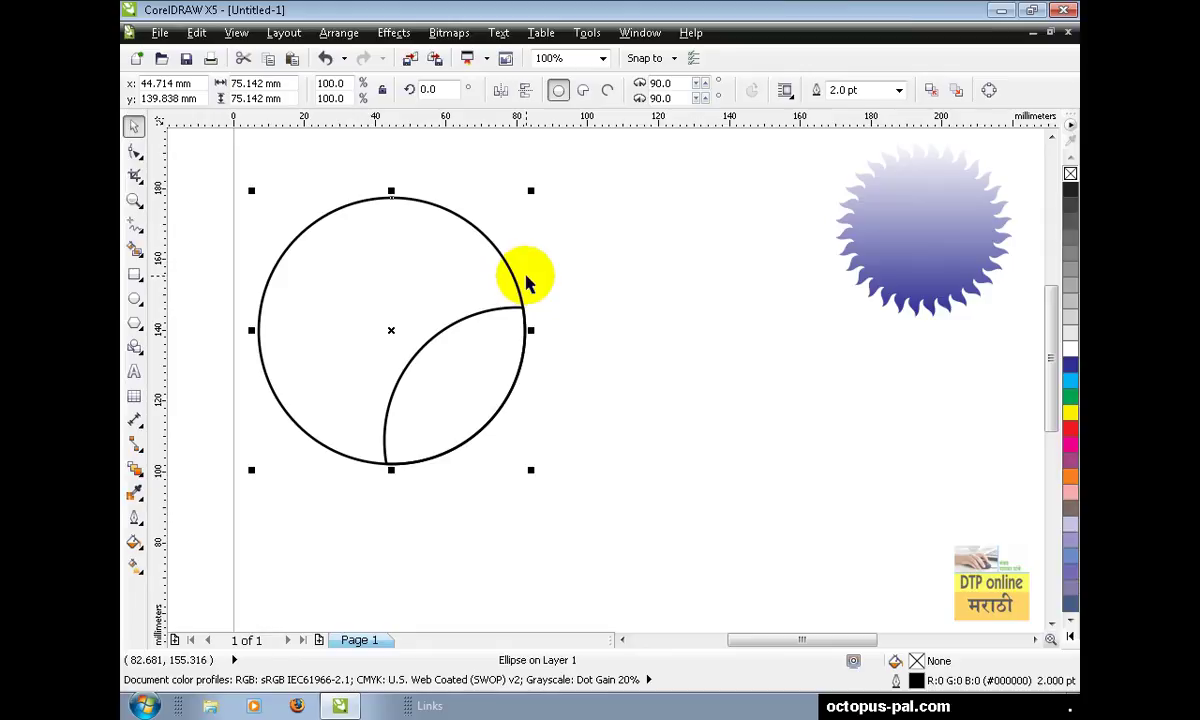
click(198, 34)
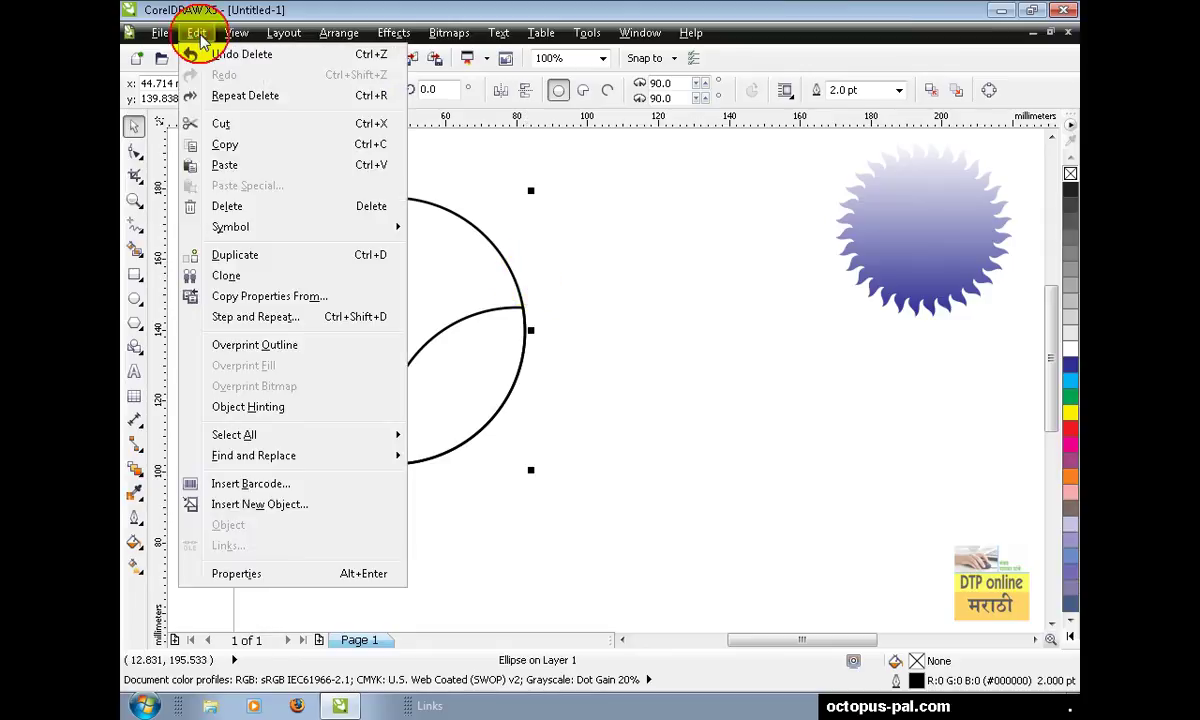
click(226, 205)
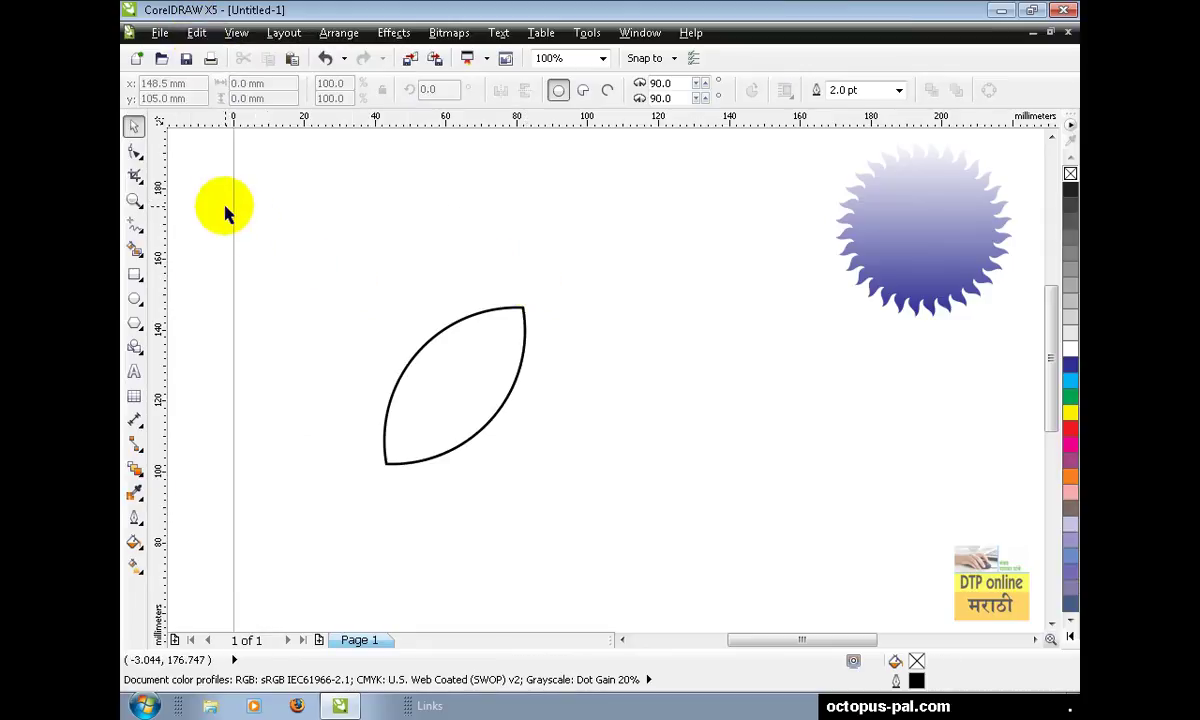
click(505, 403)
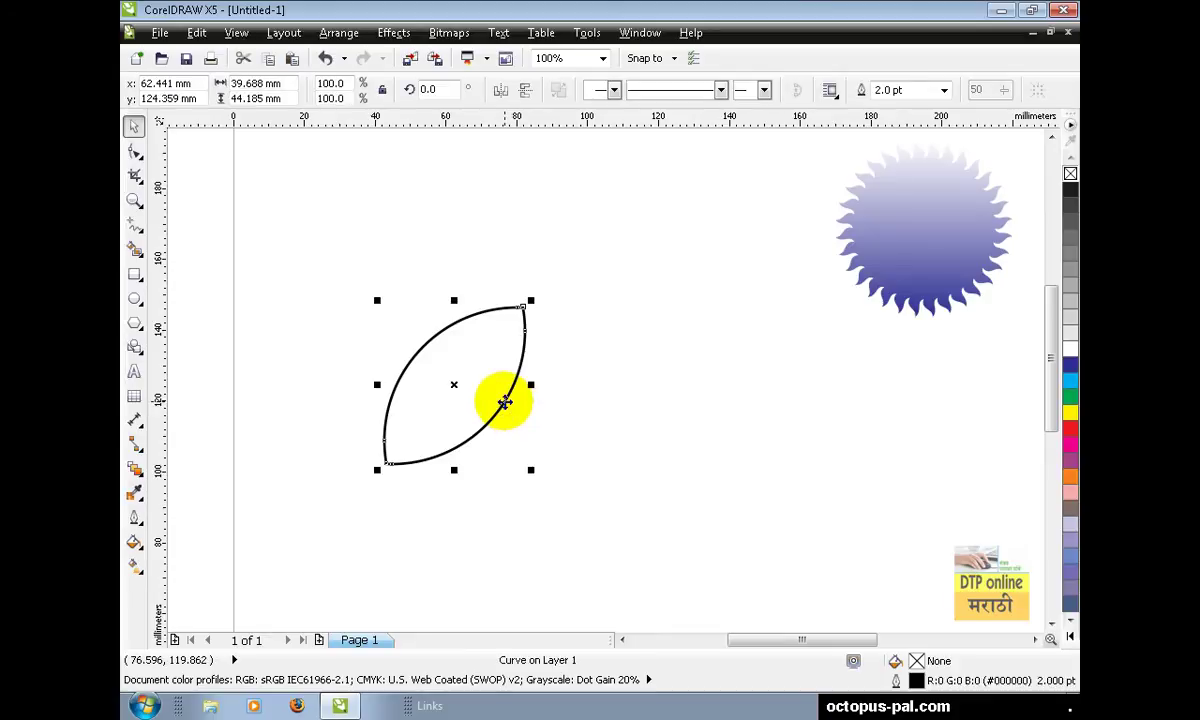
Draw a circle about 23 mm in diameter with an 8 mm circle inside, filling the small one black and the large one white.
click(134, 298)
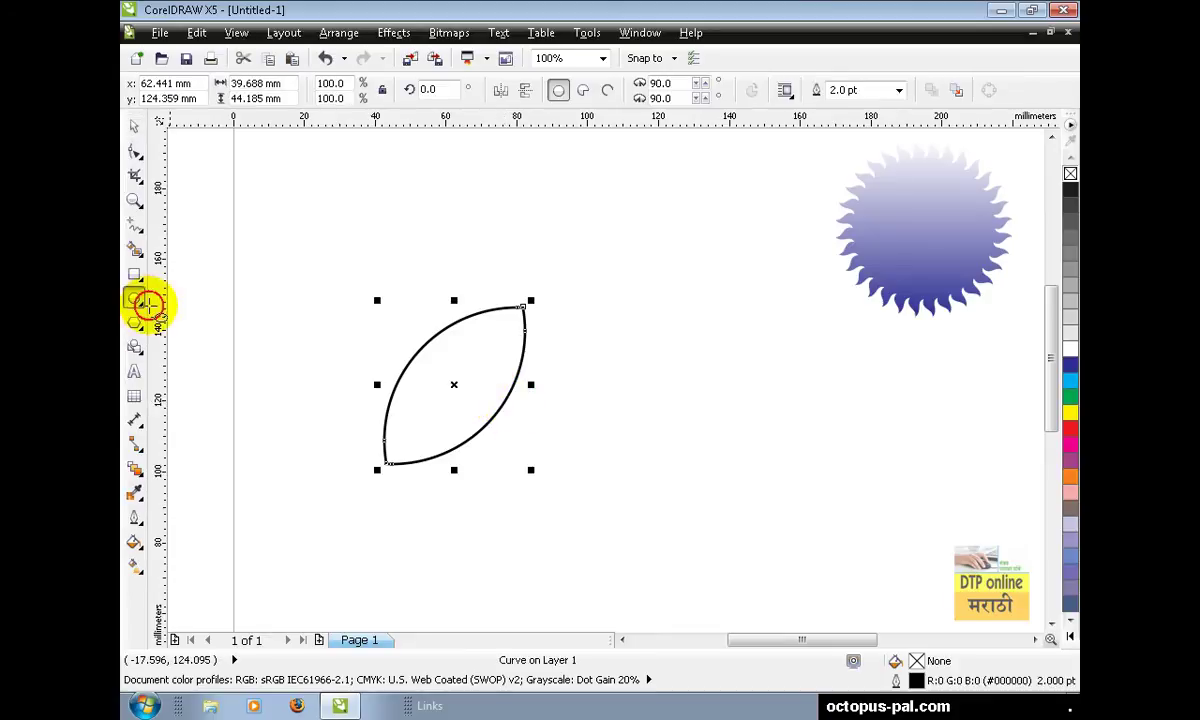
mouse_move(279, 259)
mouse_down()
mouse_move(358, 342)
mouse_move(297, 278)
mouse_move(305, 296)
mouse_up()
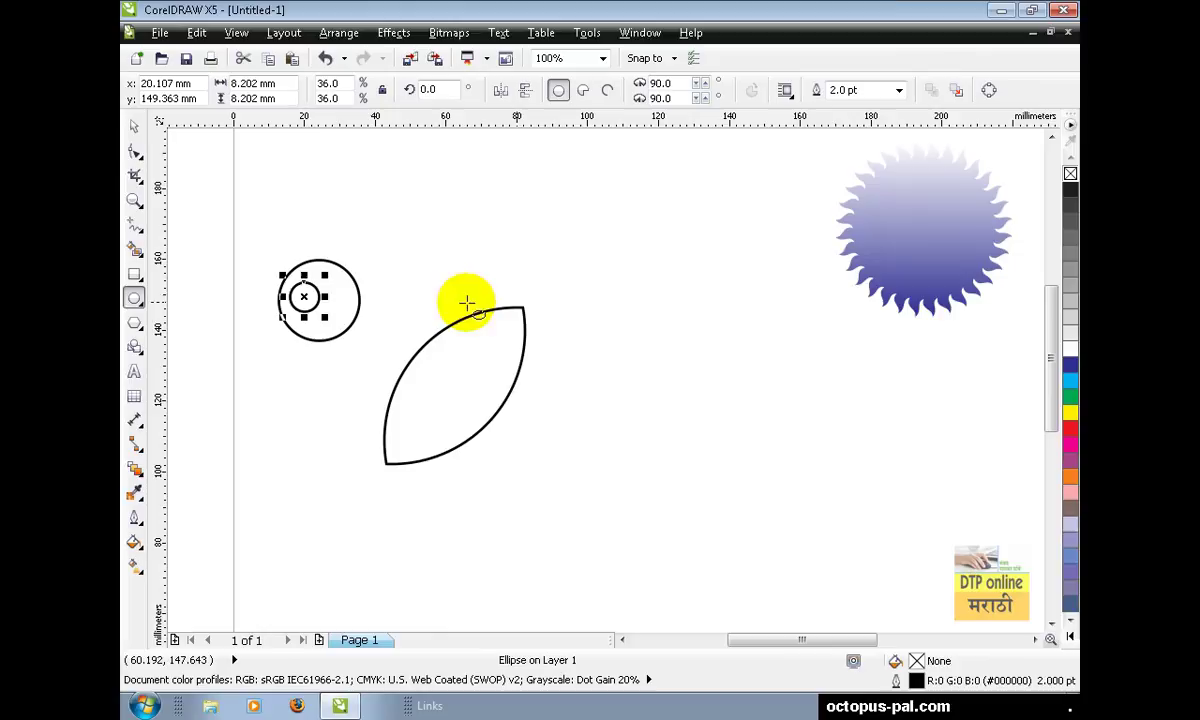
click(1071, 191)
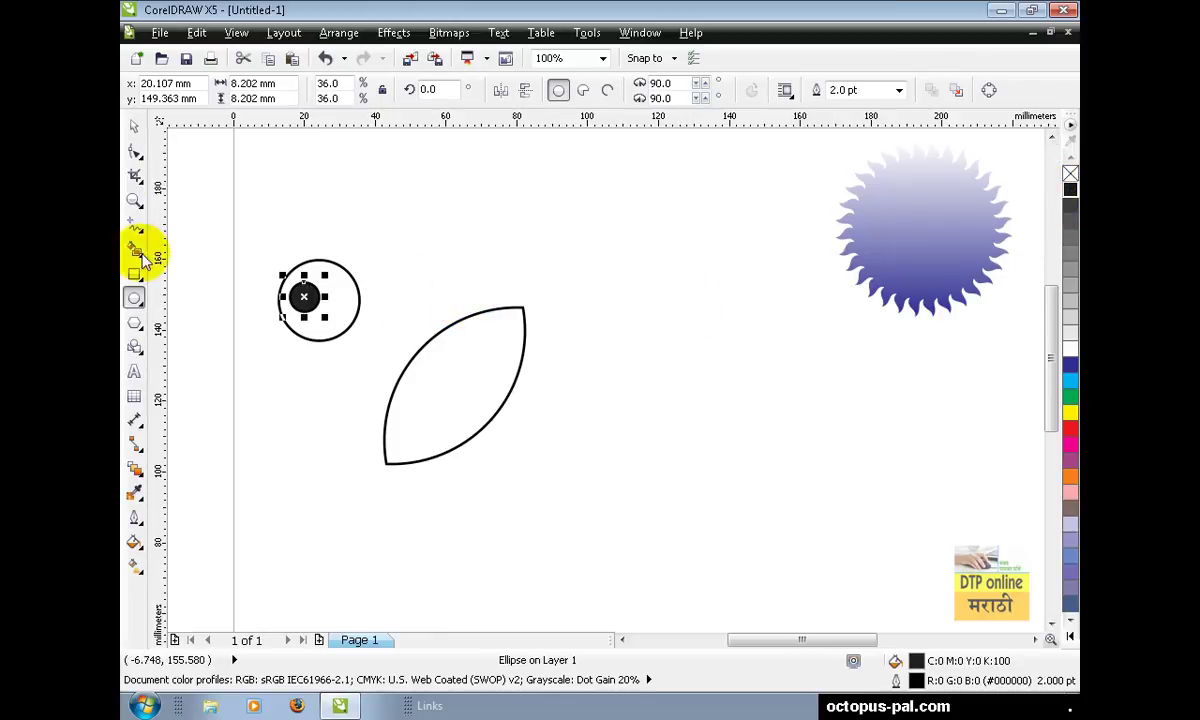
click(359, 291)
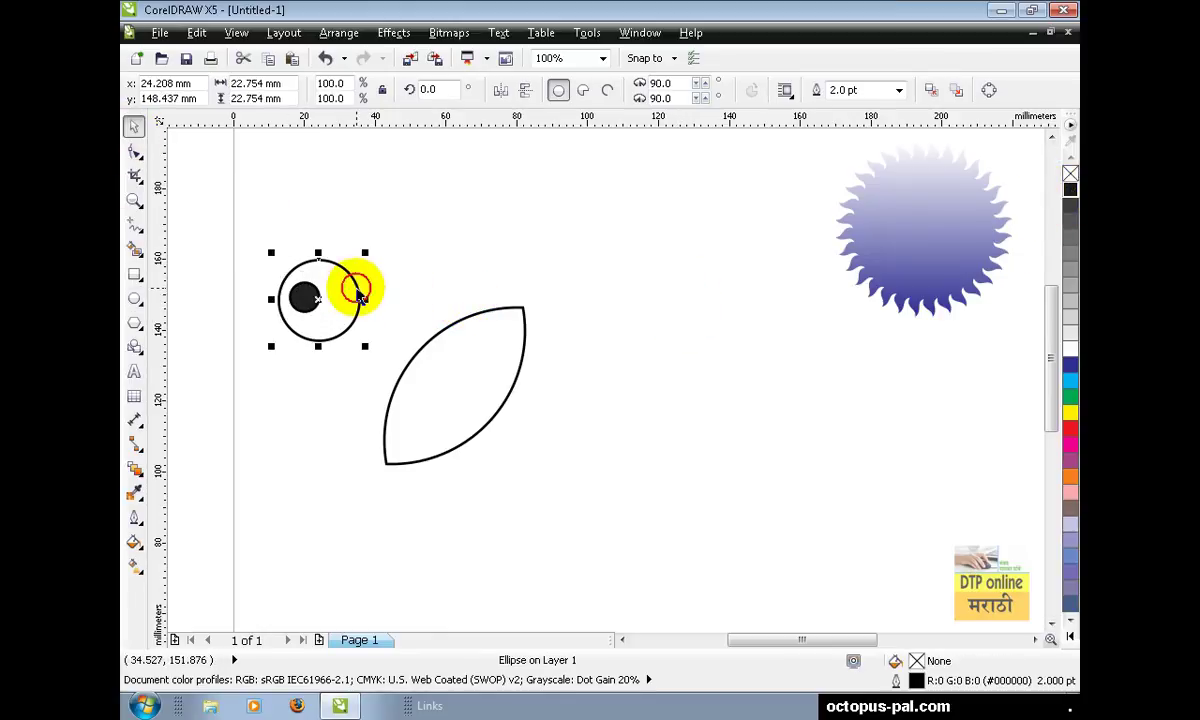
click(1070, 350)
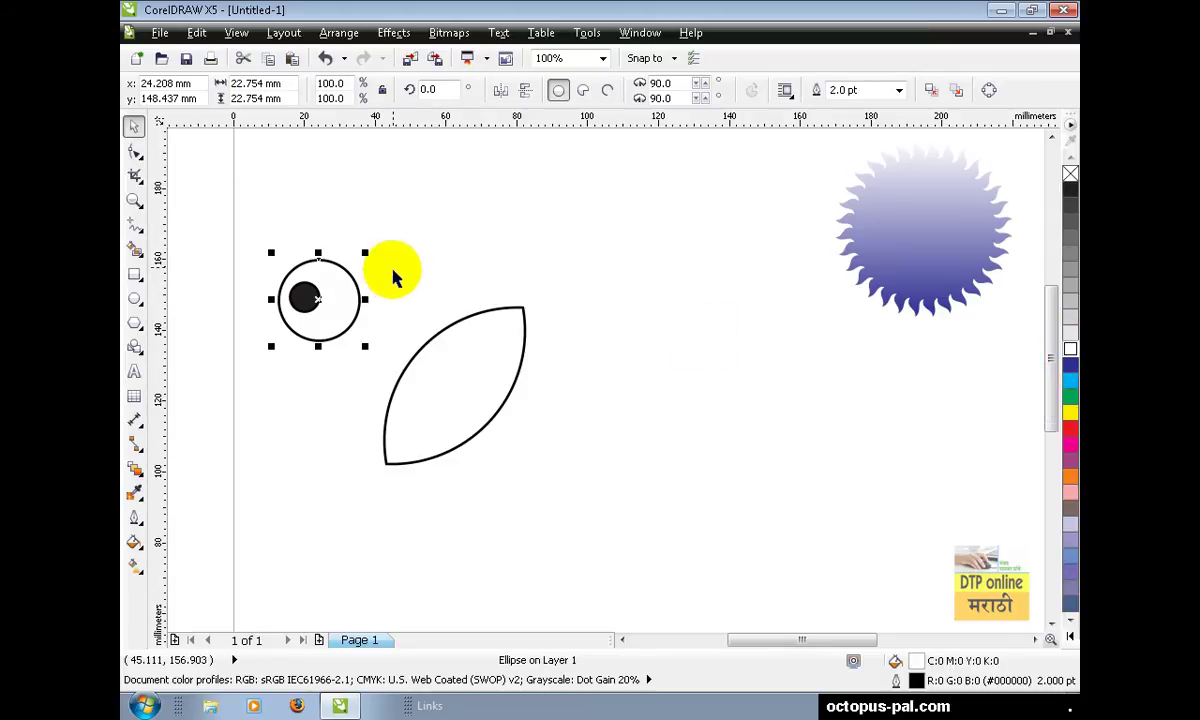
Group the white circle and black pupil, and place the group inside the leaf shape as an eyeball.
click(386, 235)
drag(386, 225, 230, 380)
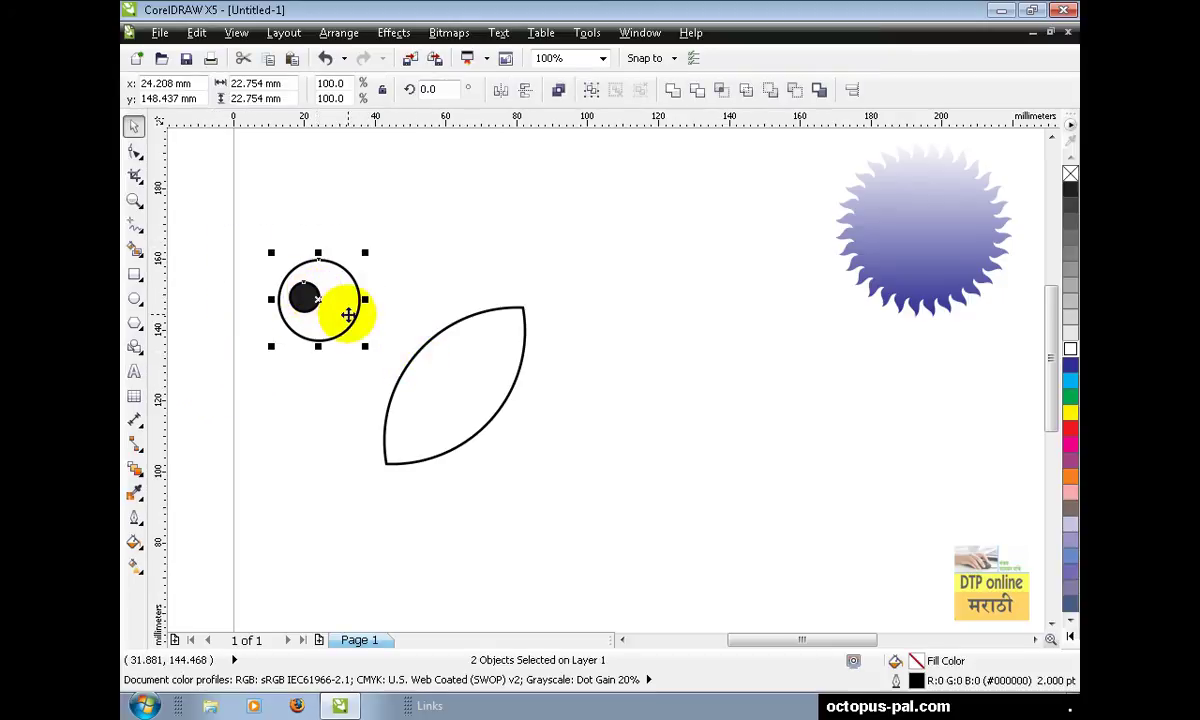
click(342, 33)
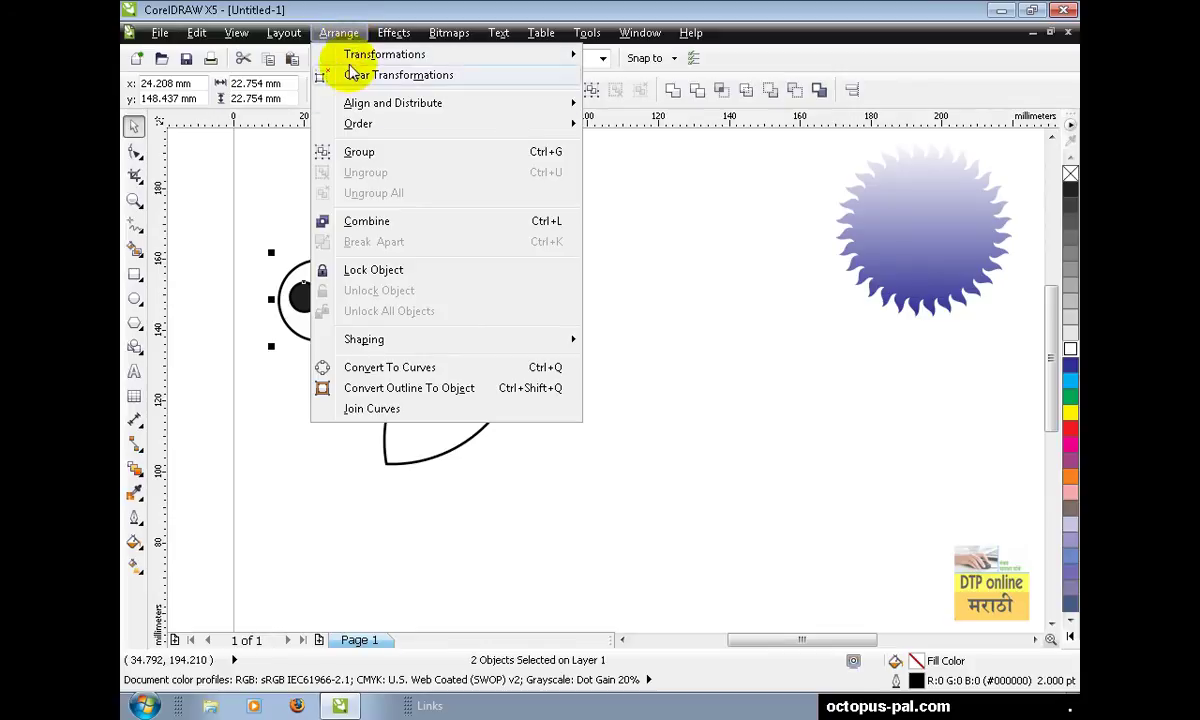
click(359, 152)
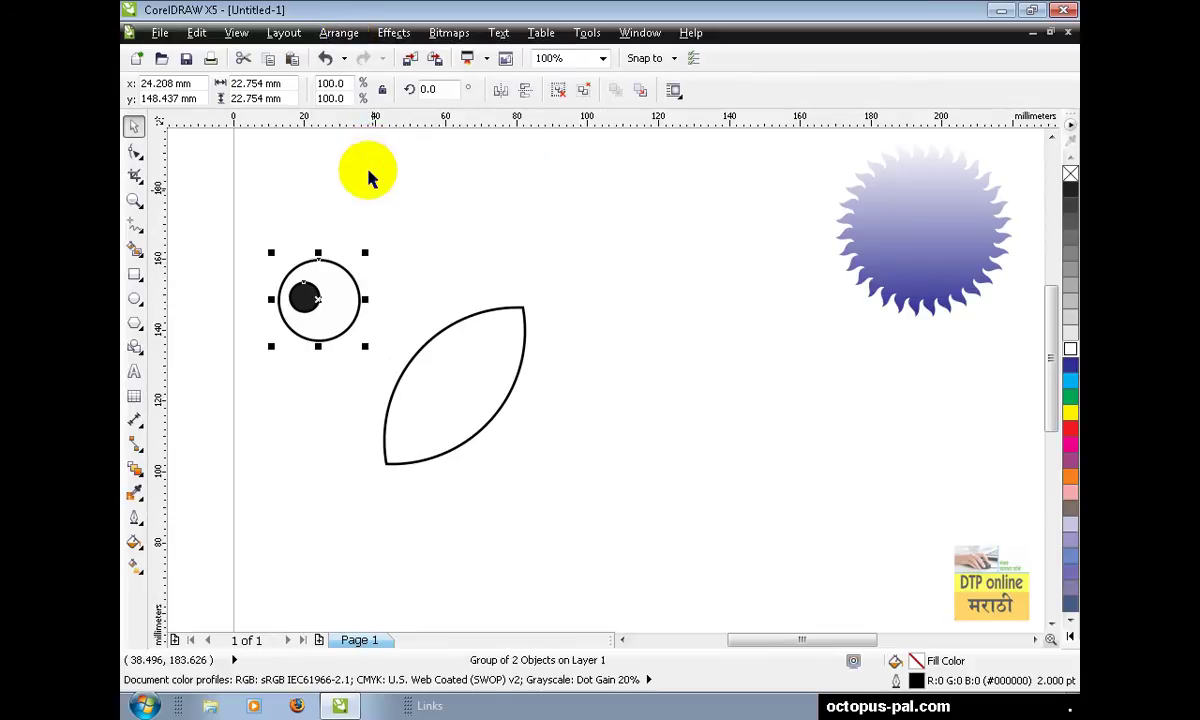
drag(308, 295, 433, 387)
click(536, 385)
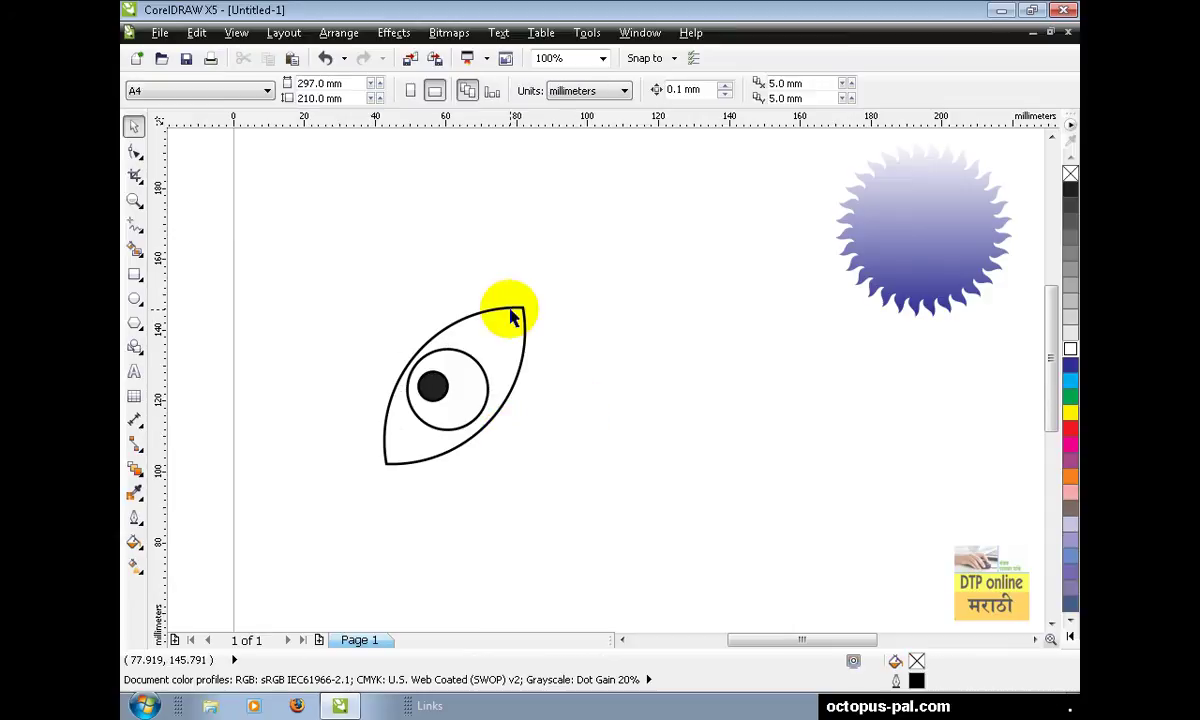
Apply a two-color linear fountain fill from black to white at a 0.0 angle to the leaf shape.
click(511, 312)
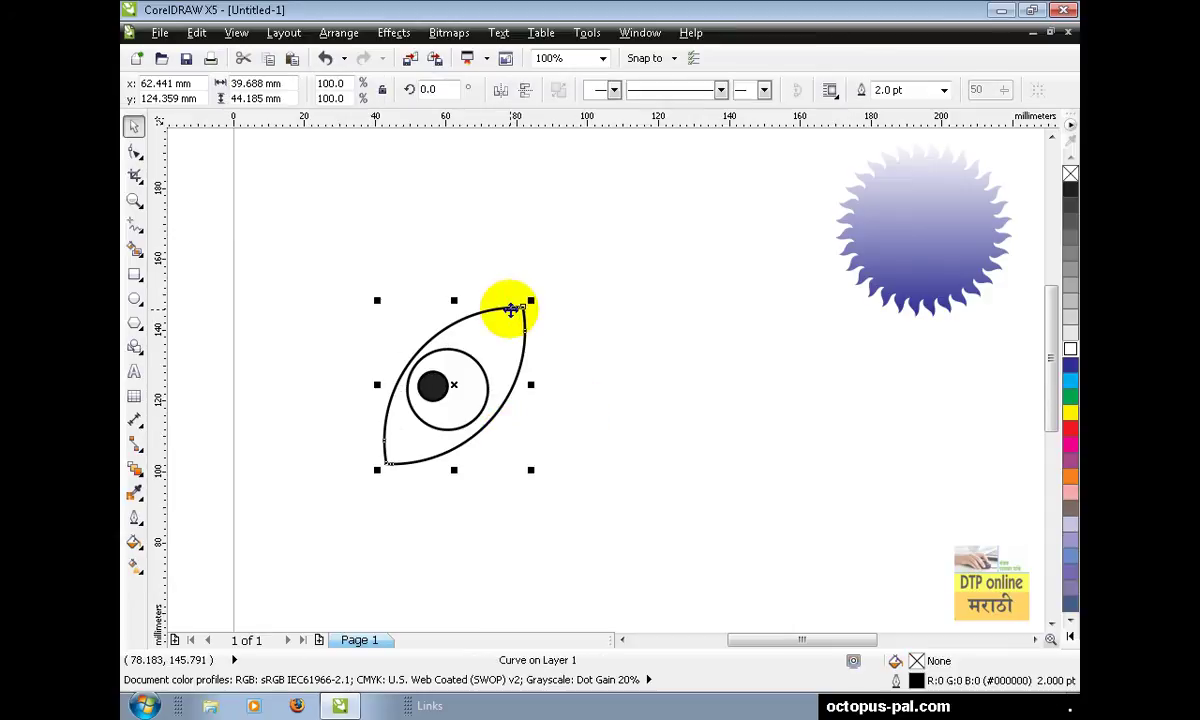
click(141, 548)
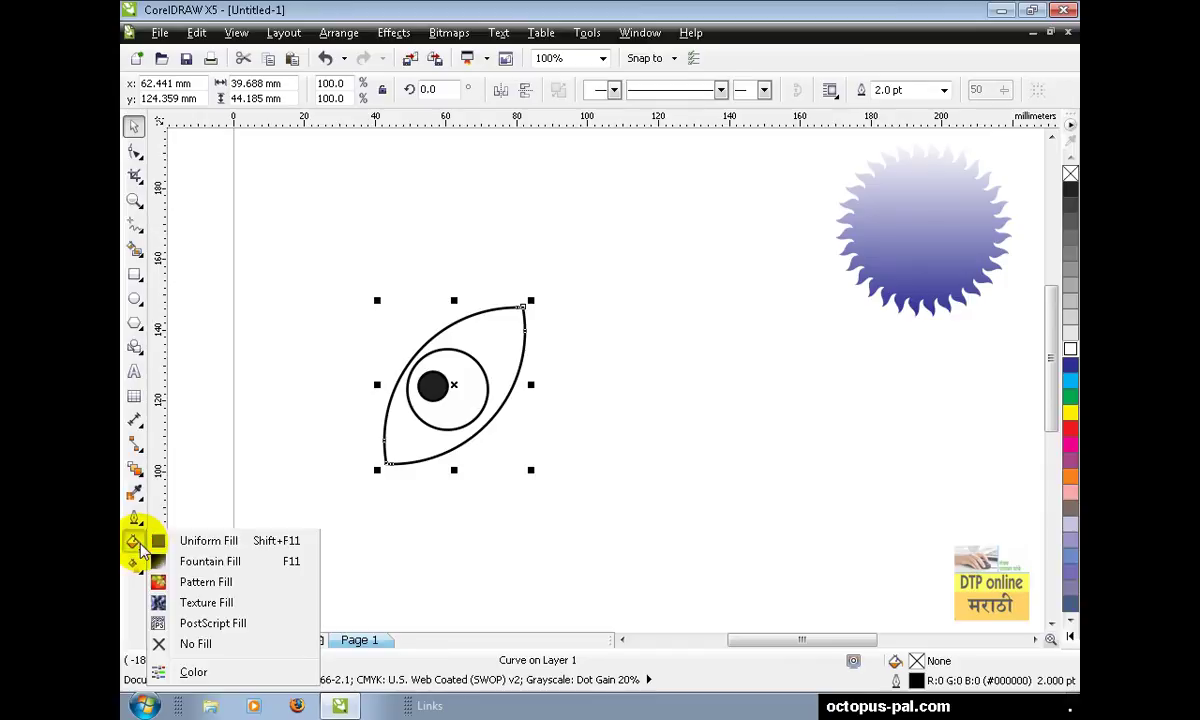
click(250, 565)
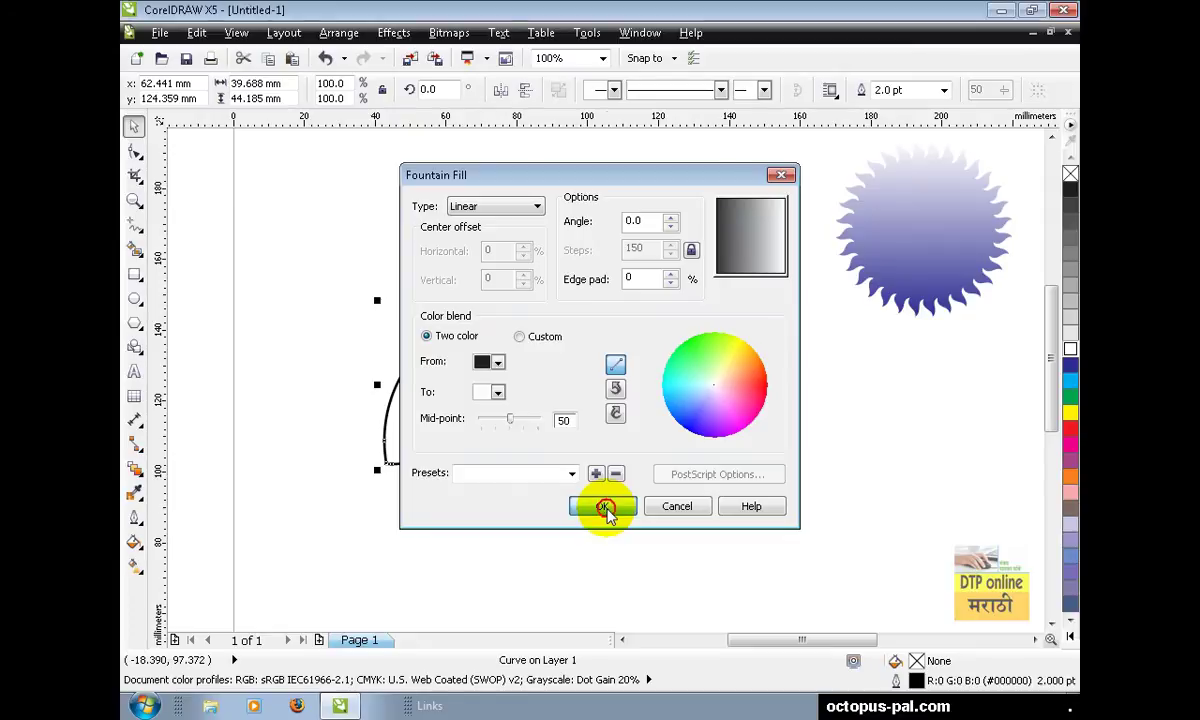
click(604, 507)
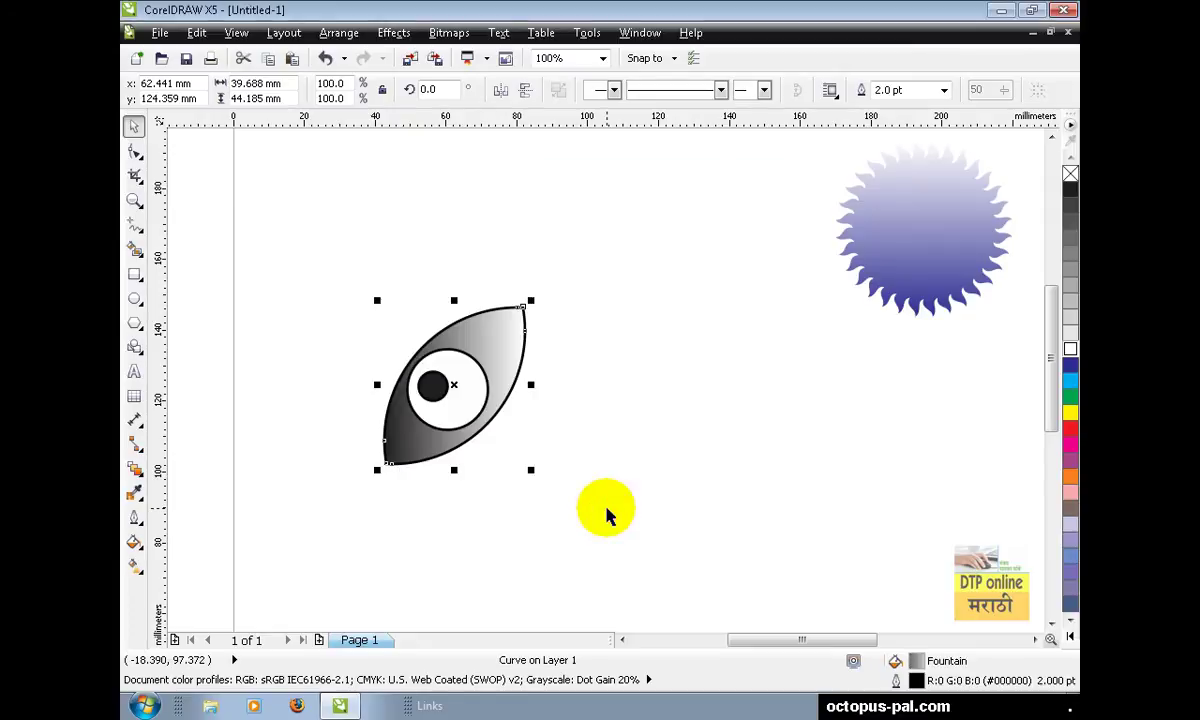
Move the leaf shape and eyeball together about 22 mm to the right and slightly up, and group them.
click(450, 528)
drag(560, 298, 319, 498)
drag(468, 397, 547, 378)
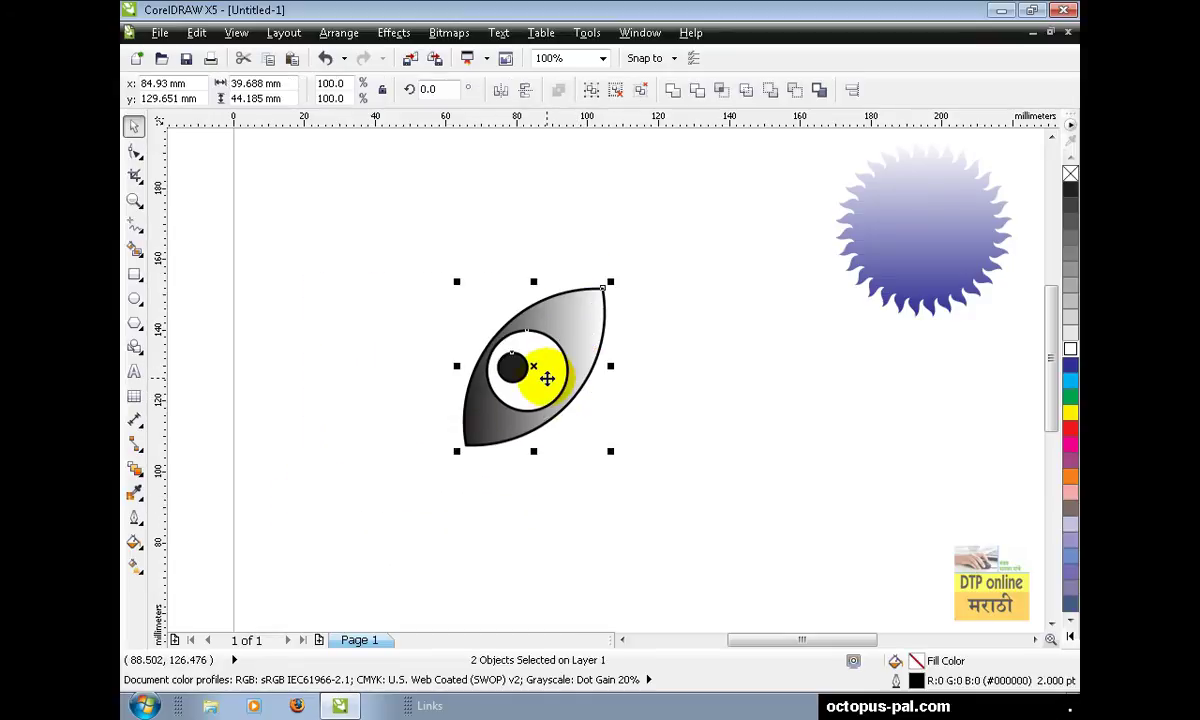
click(330, 33)
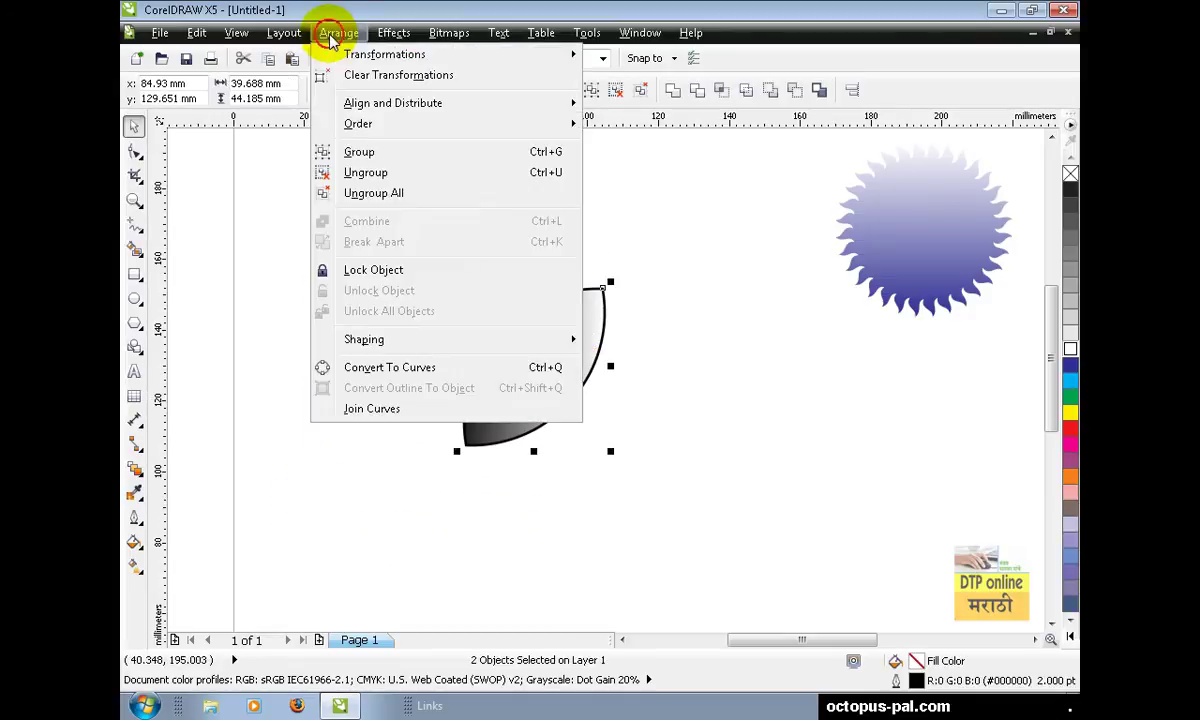
click(398, 152)
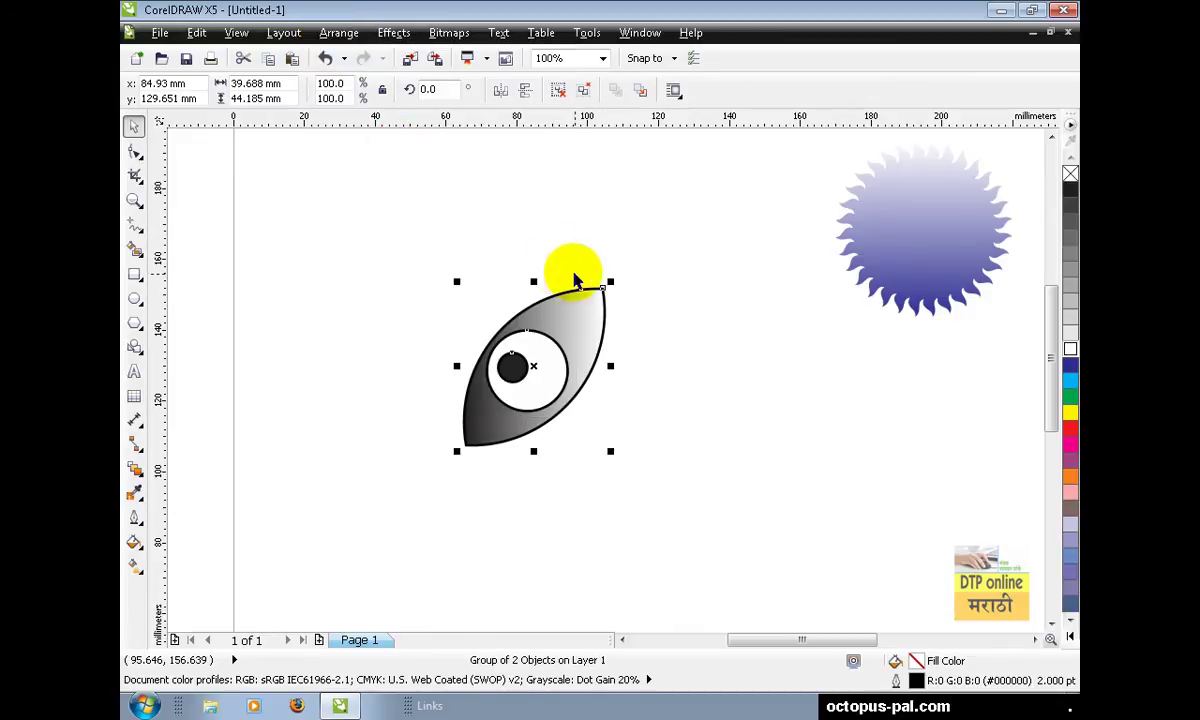
Rotate the grouped eye slightly clockwise to an angle of about 352.3 degrees.
click(571, 321)
drag(613, 286, 619, 290)
click(593, 341)
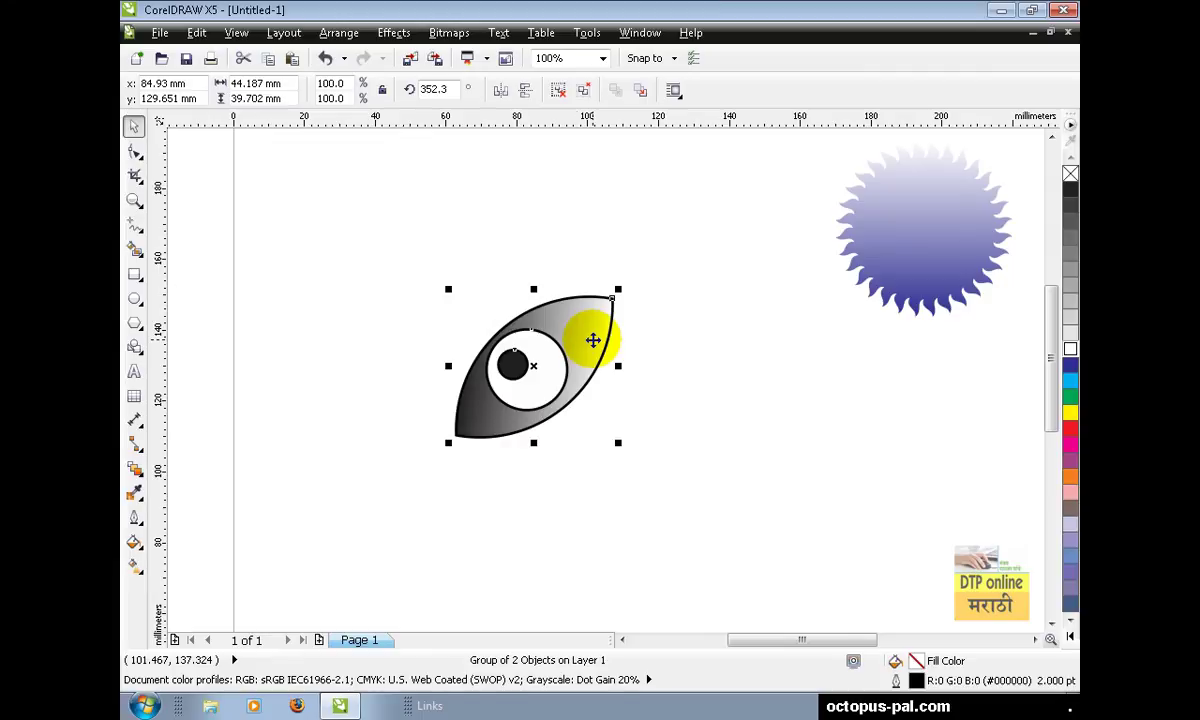
Copy and paste the eye, mirror the copy horizontally, and place it to the left so the inner corners meet.
click(196, 32)
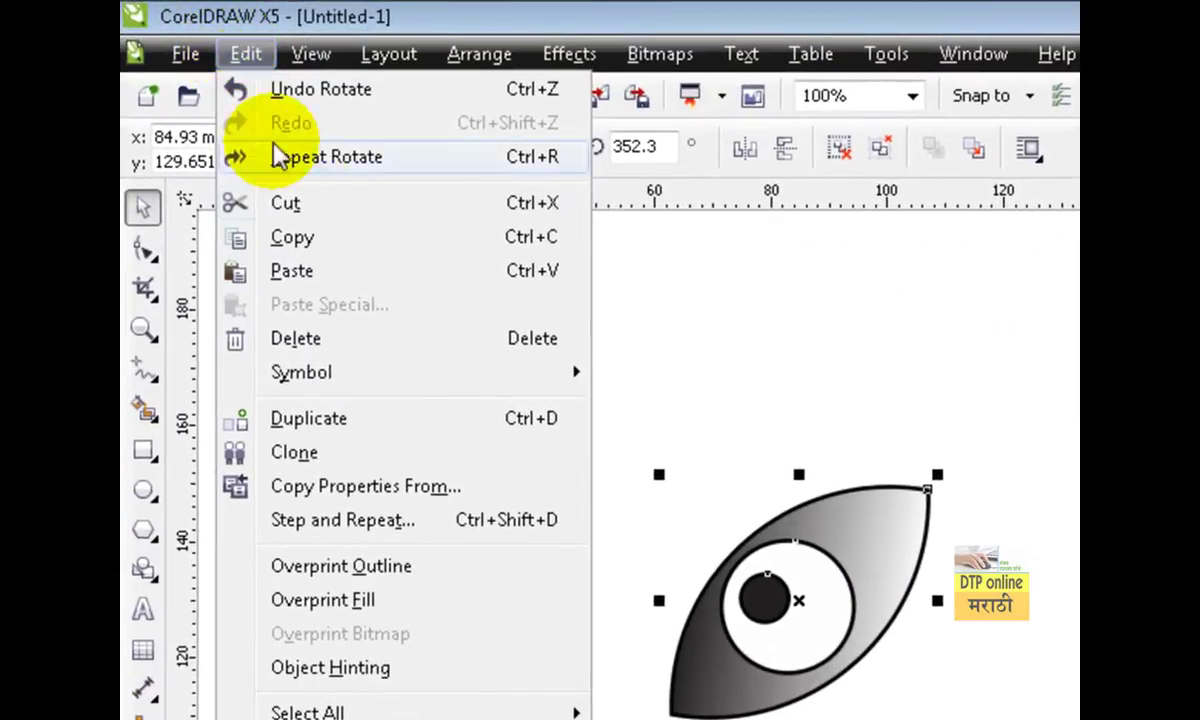
click(316, 238)
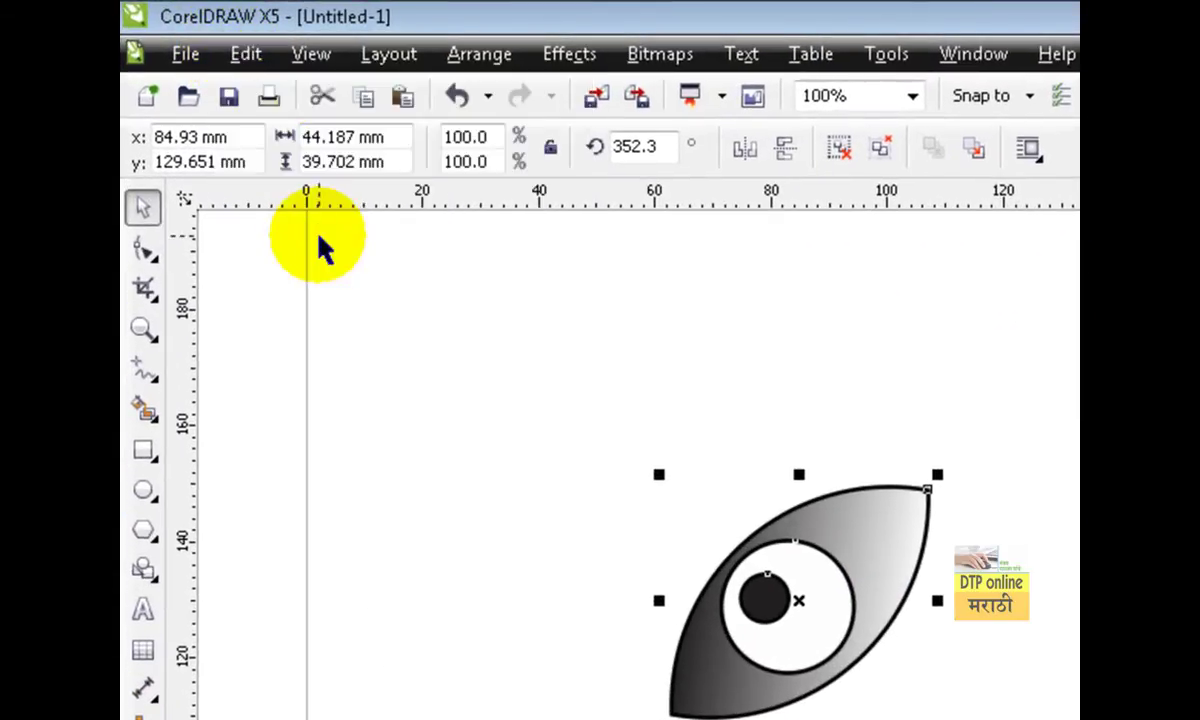
click(245, 54)
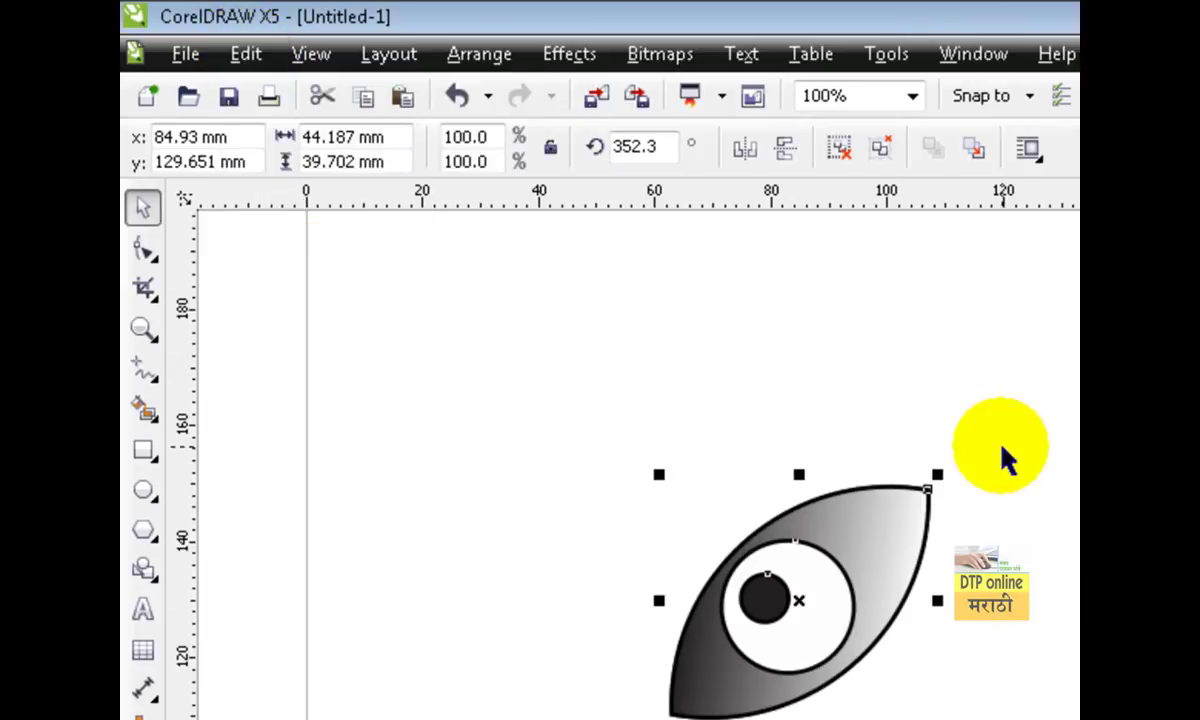
click(746, 150)
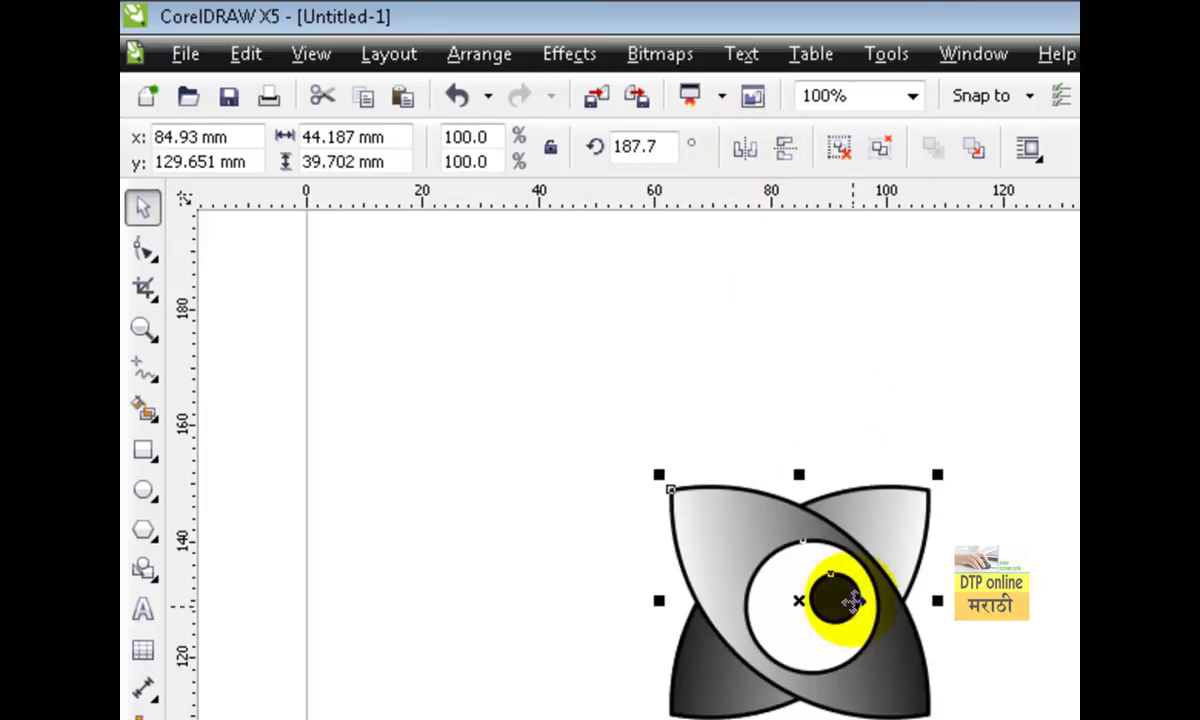
drag(851, 619, 596, 619)
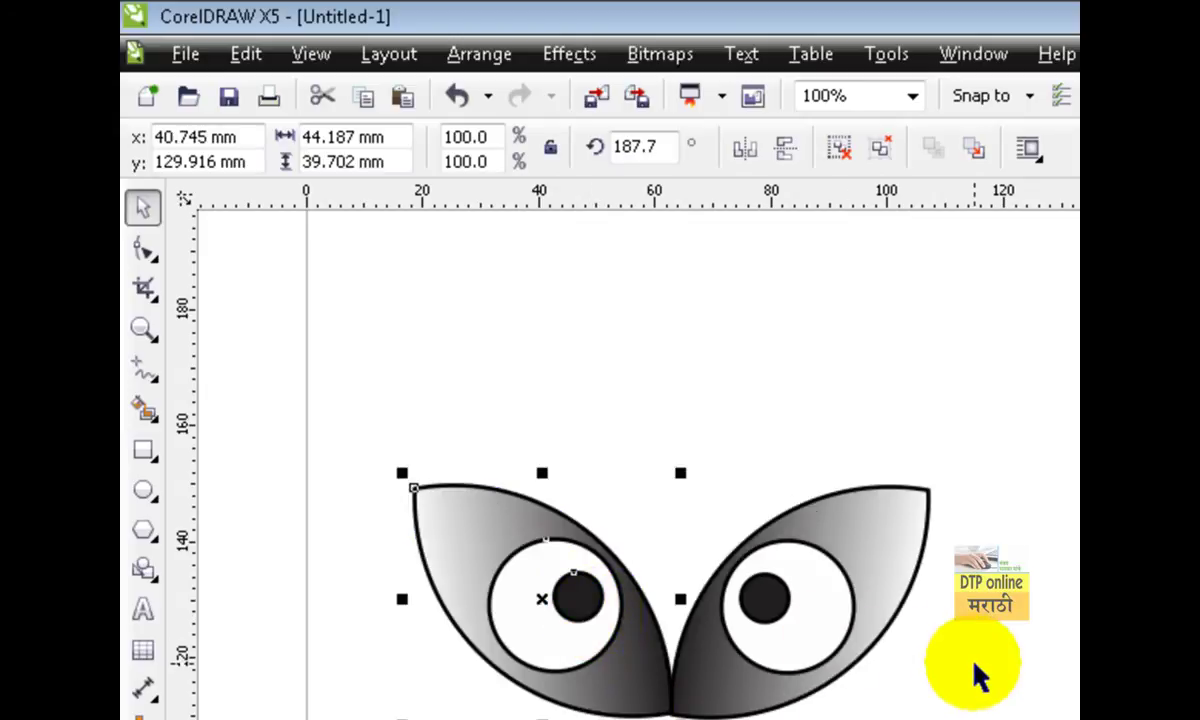
Select both eyes and move them together to the upper part of the drawing, beside the sun.
shift+click(809, 656)
drag(859, 286, 240, 628)
drag(615, 531, 628, 513)
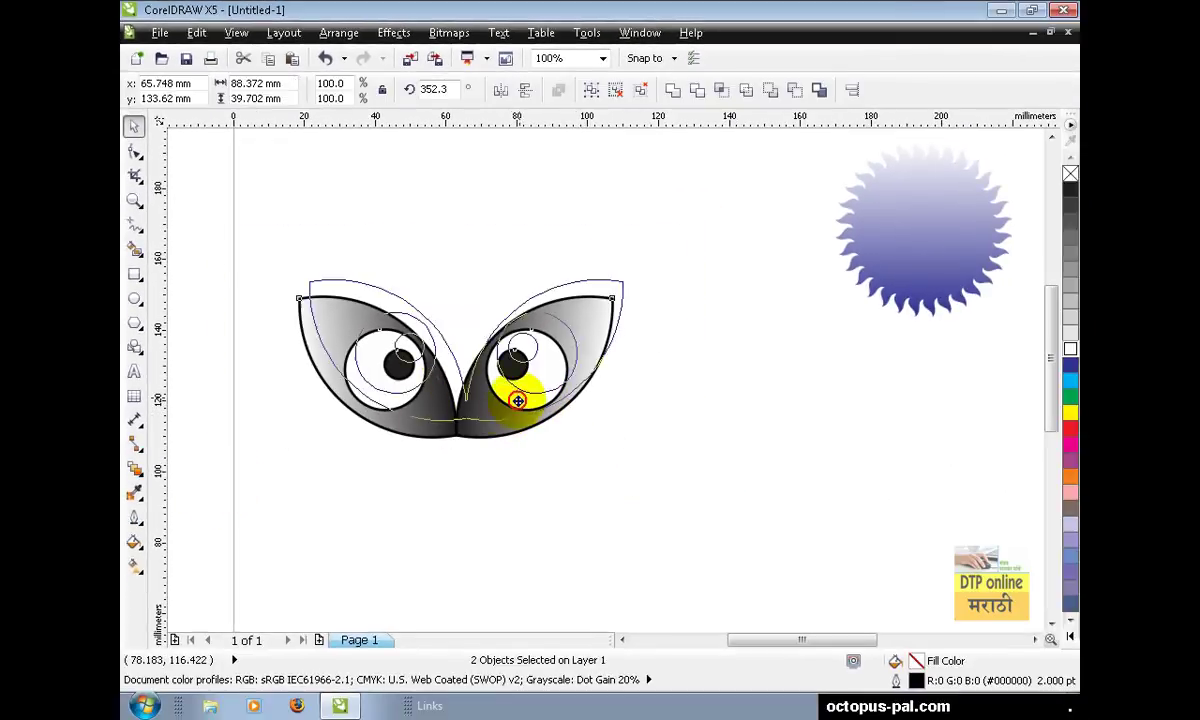
drag(518, 400, 693, 262)
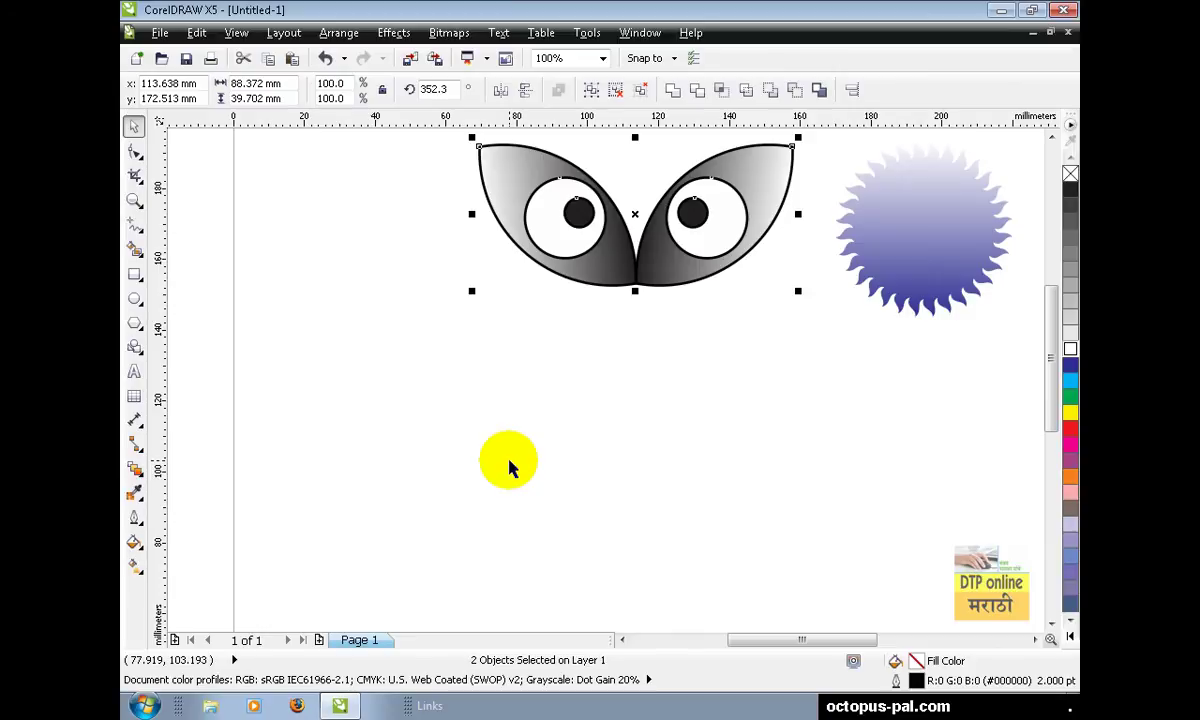
Draw a circle about 40 mm in diameter below the eyes and place an equal copy about 30 mm to its right.
click(135, 298)
drag(304, 398, 446, 532)
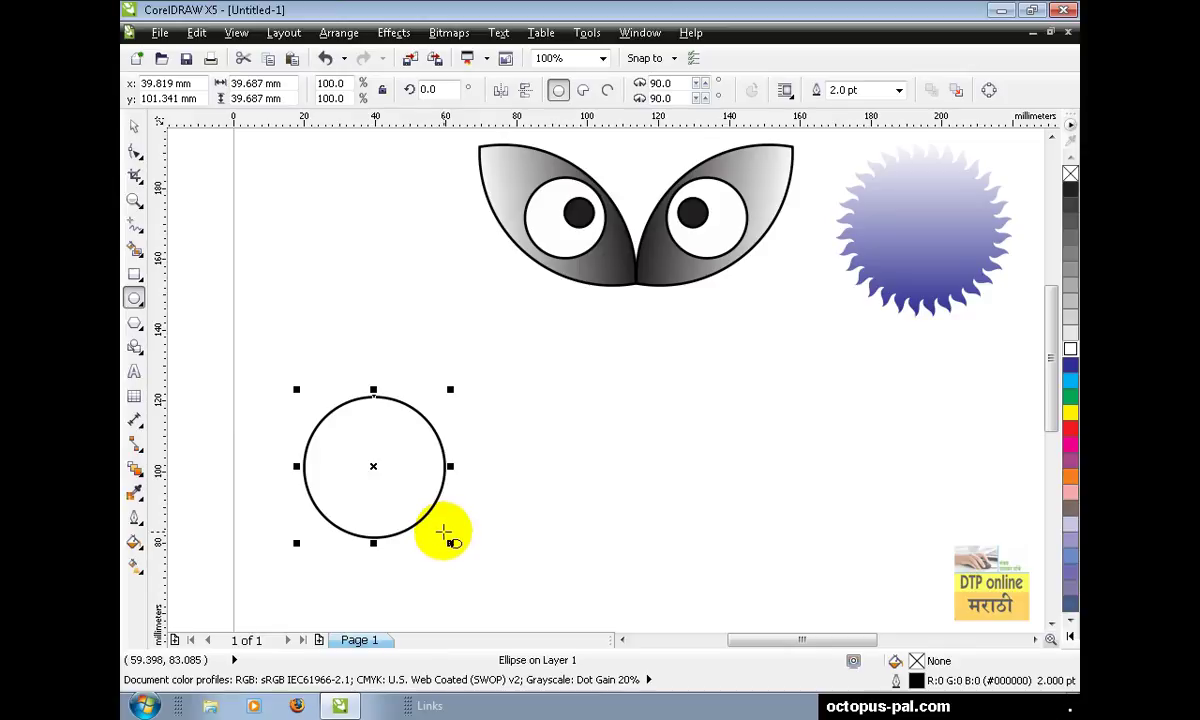
click(134, 126)
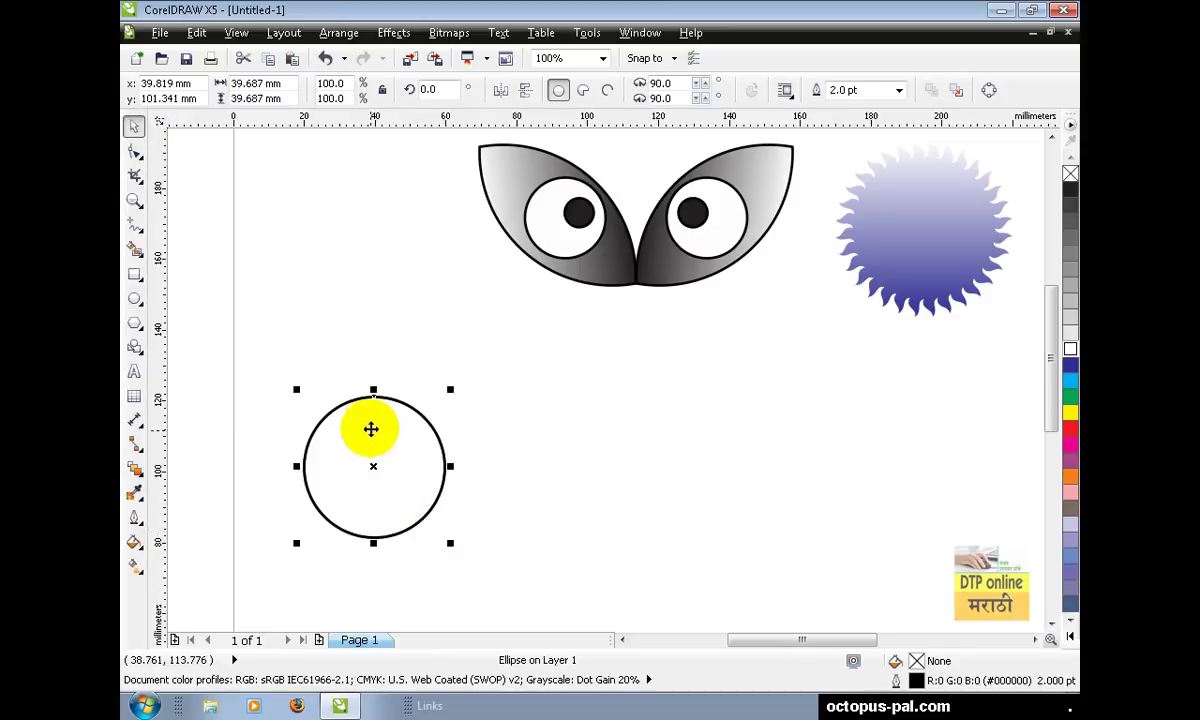
drag(373, 469, 478, 470)
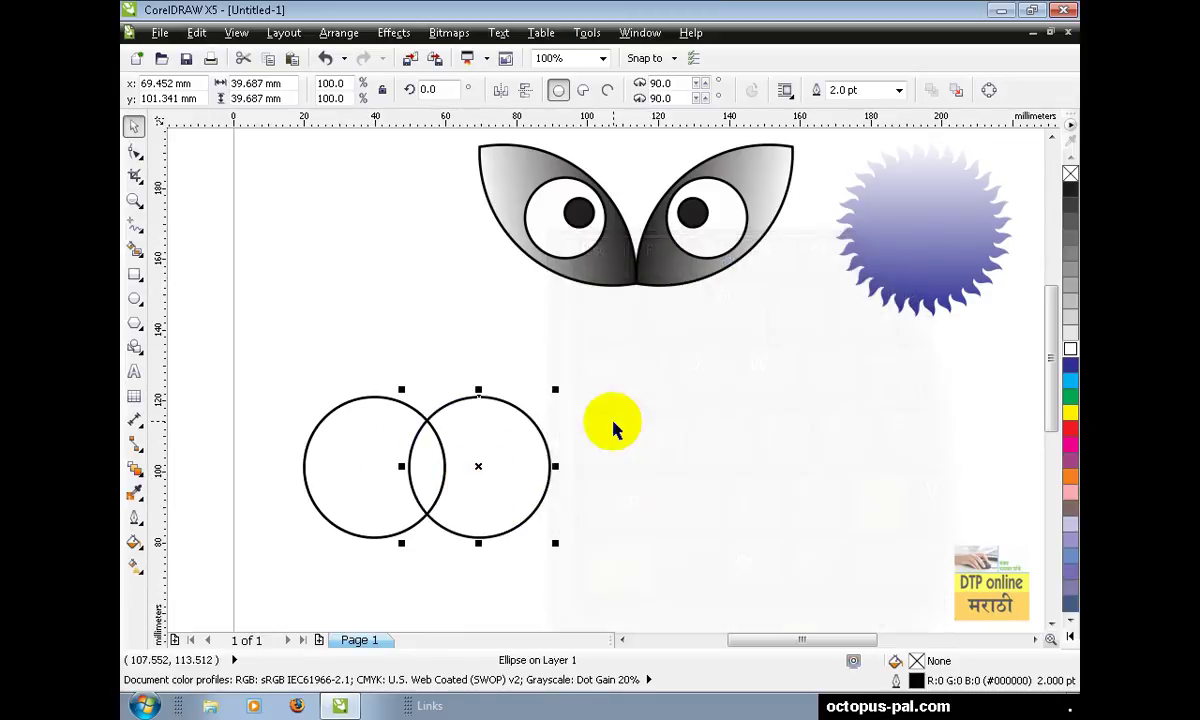
key(ctrl+v)
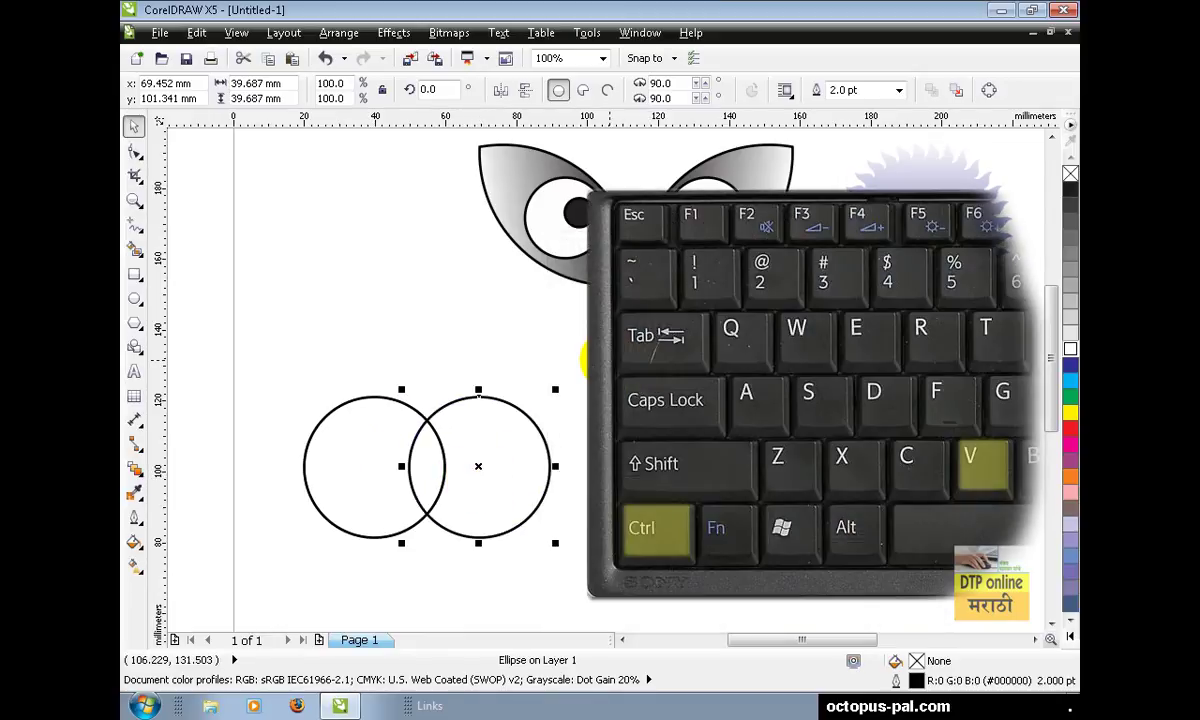
Select both overlapping circles and weld them into a single outline.
drag(609, 362, 465, 420)
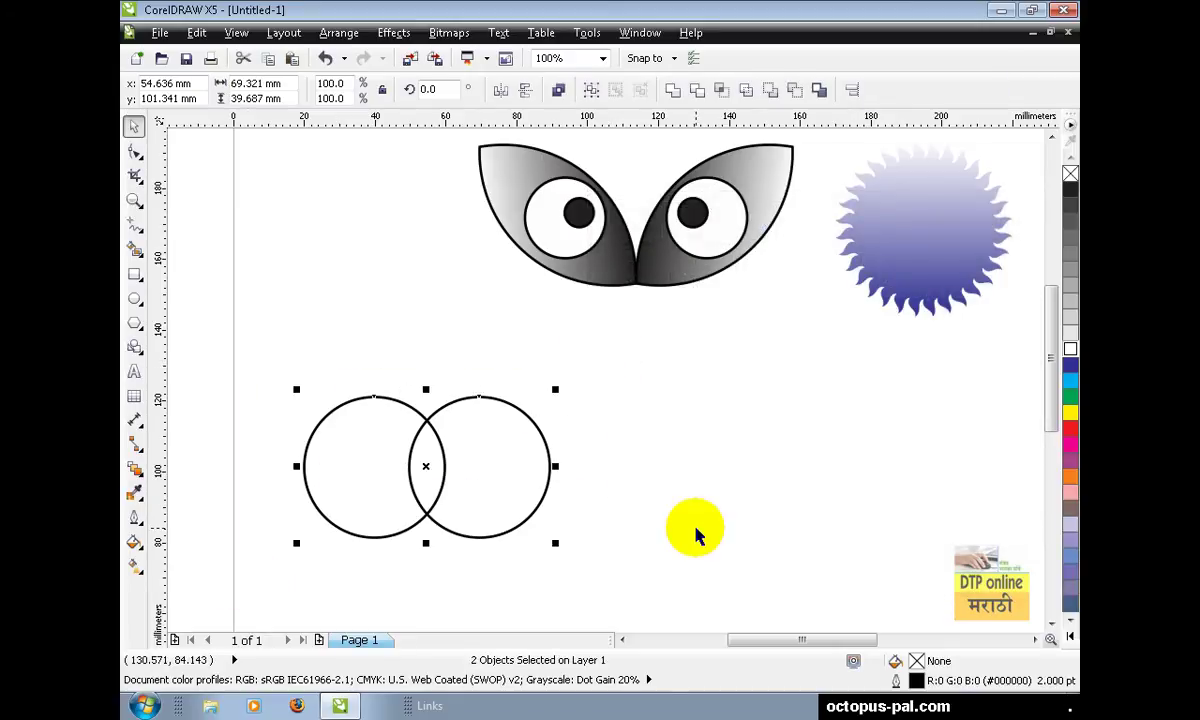
click(676, 94)
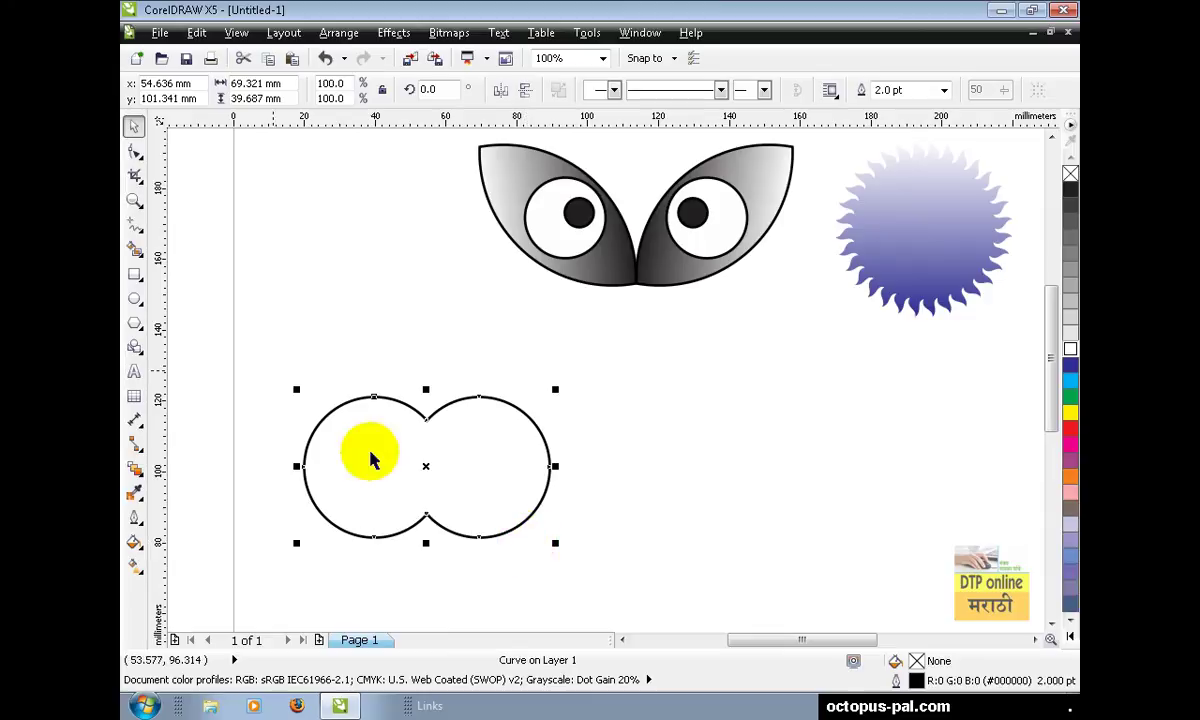
Copy and paste the welded shape, move the copy up about 8 mm, and fill it with 10% black.
click(196, 32)
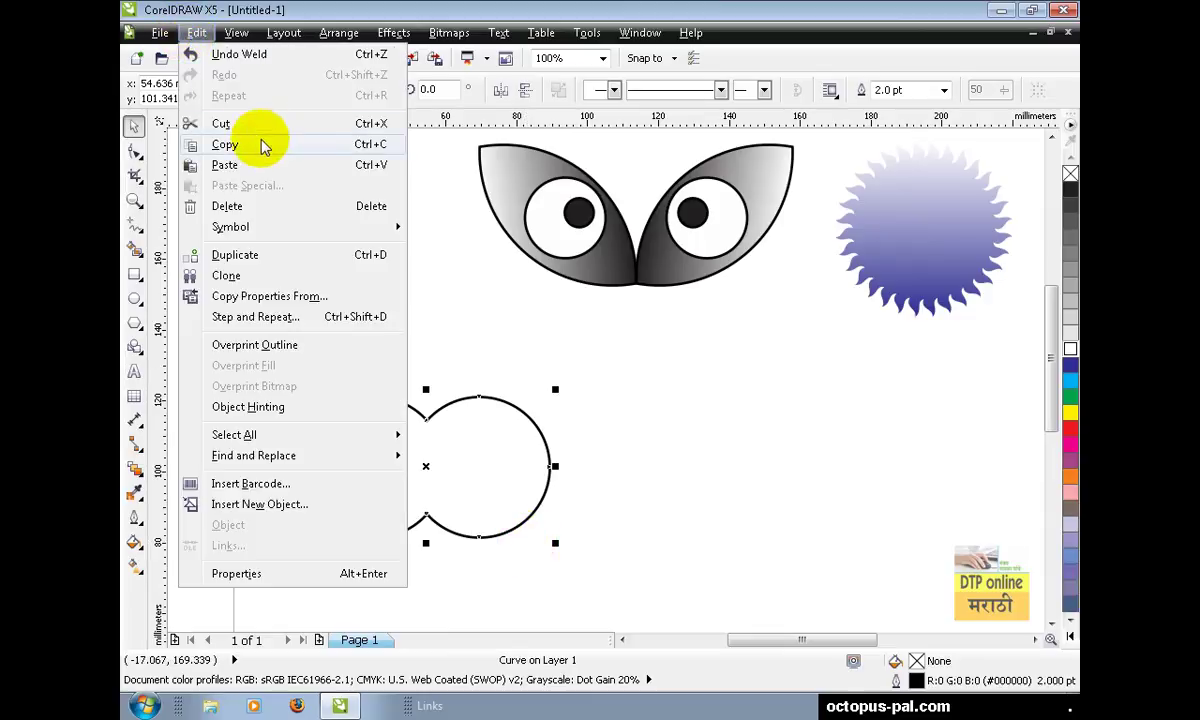
click(260, 144)
click(196, 33)
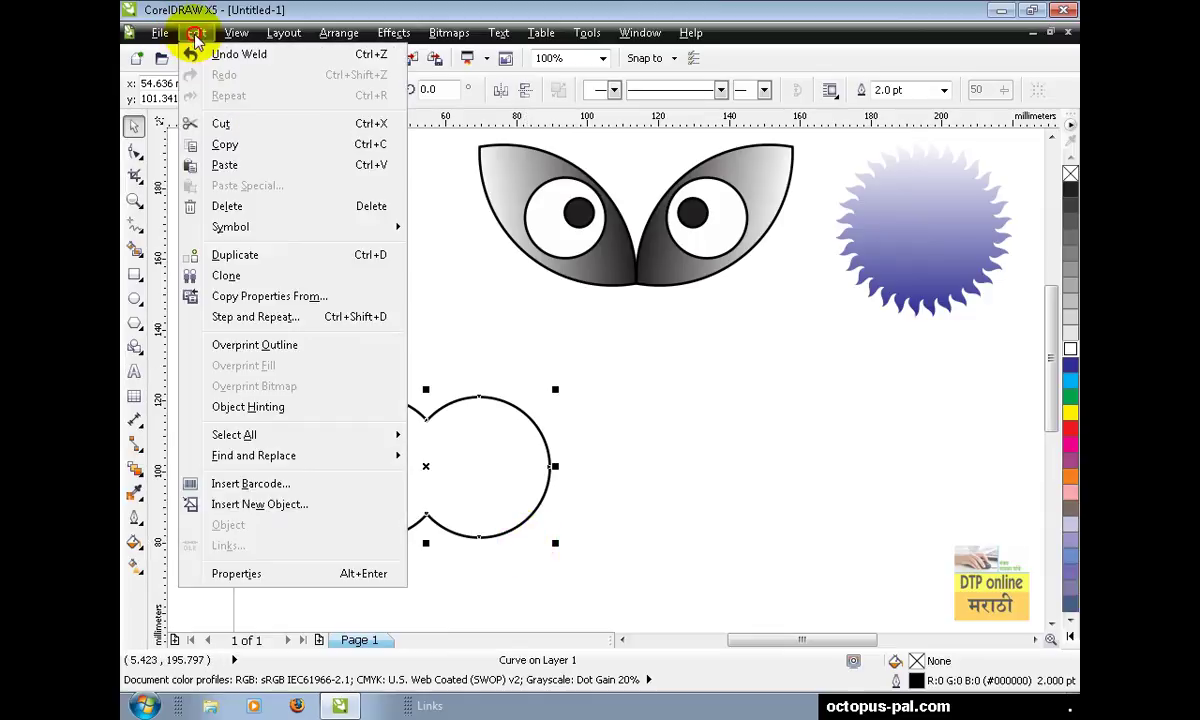
click(250, 165)
drag(471, 468, 473, 439)
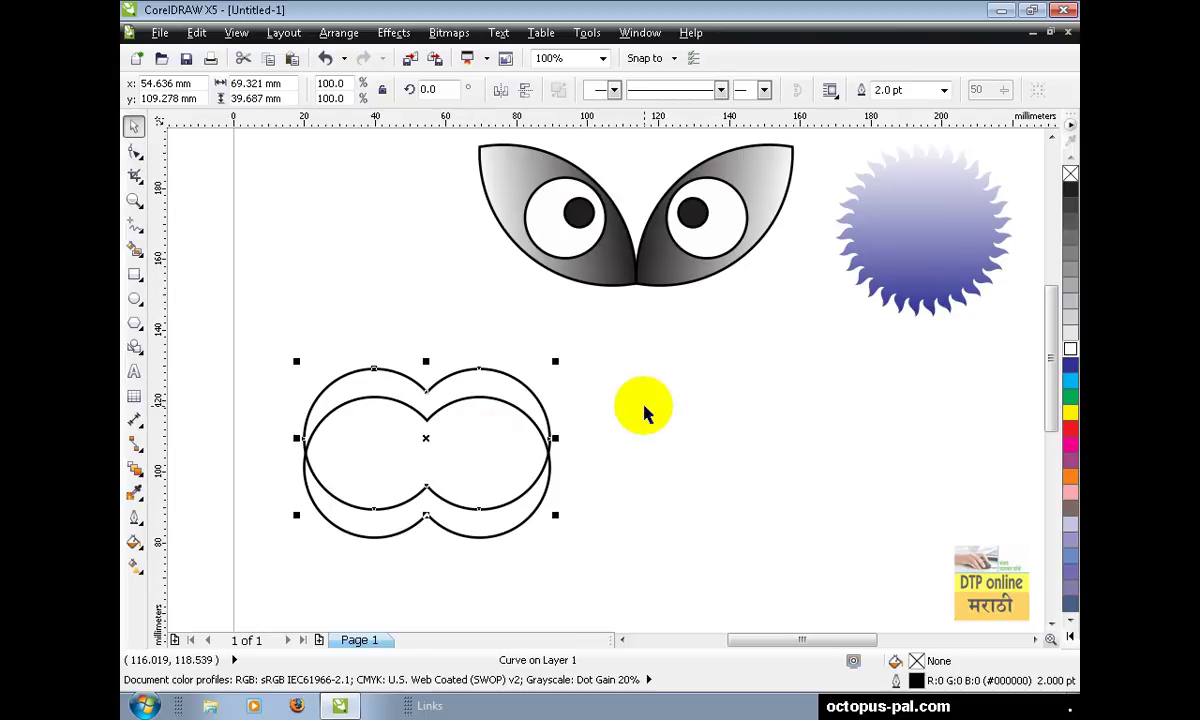
click(1069, 333)
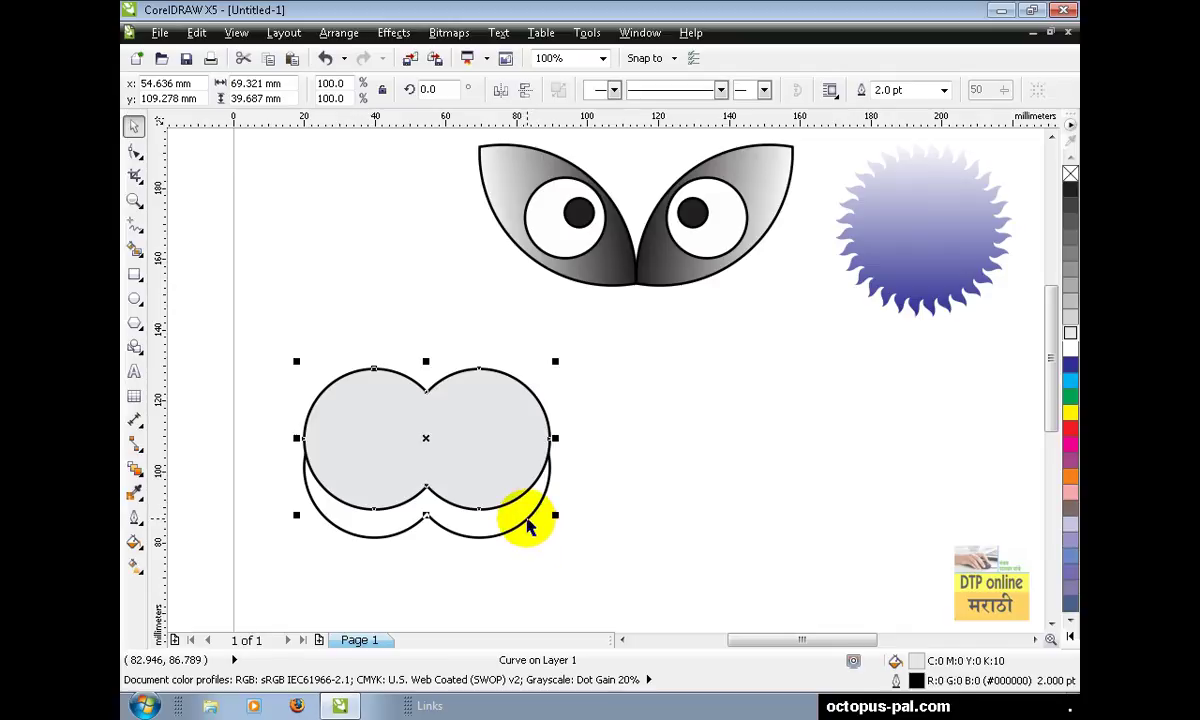
Trim the lower welded outline with the grey copy and move the remaining crescent, filled white, about 97 mm to the right.
shift+click(528, 522)
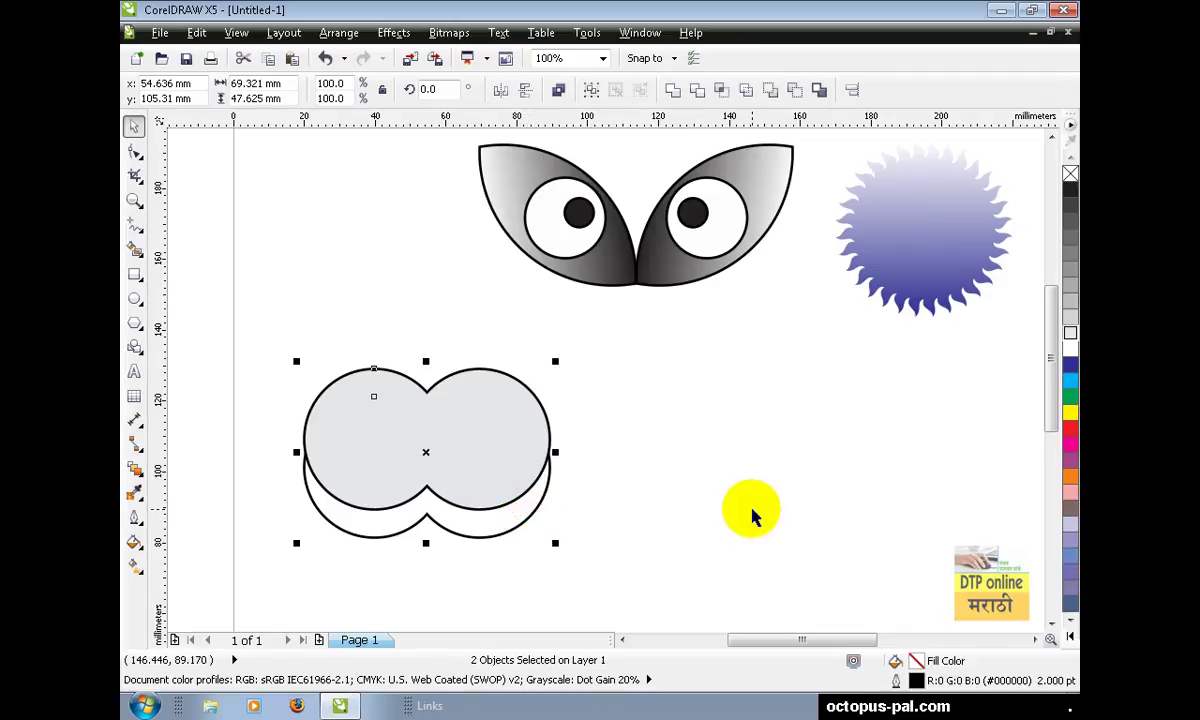
click(697, 90)
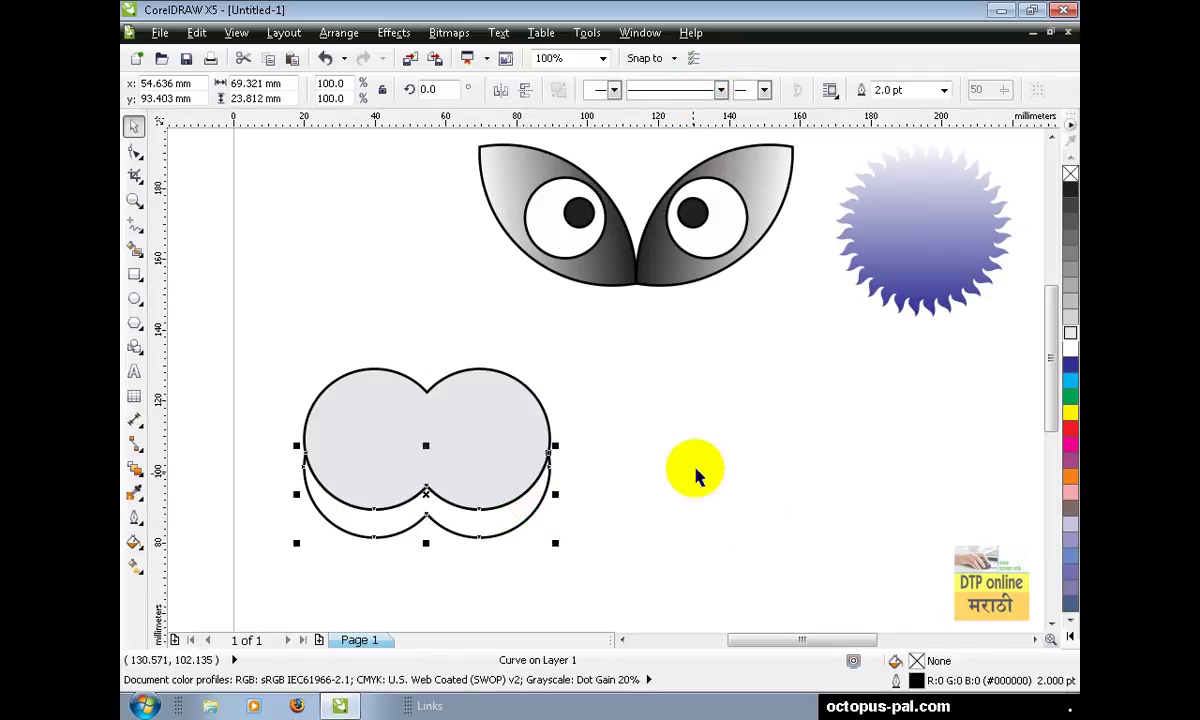
click(593, 556)
drag(501, 536, 838, 551)
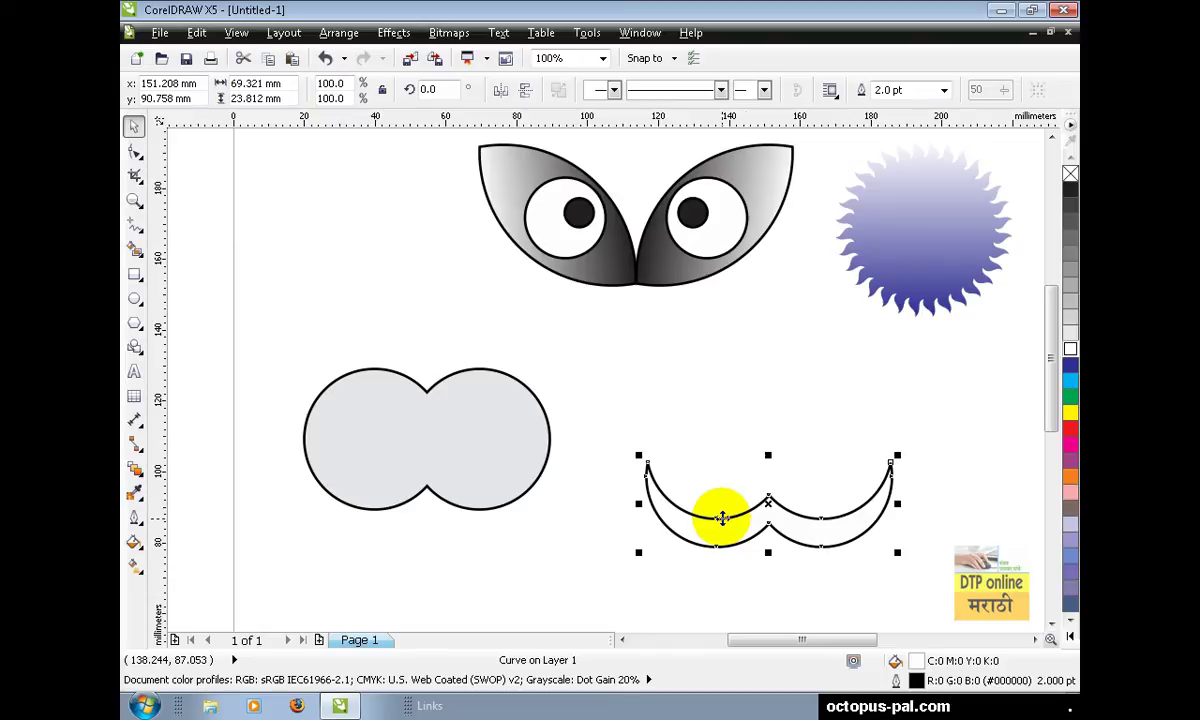
Scale the white crescent to about 65.6%, centre it on the lower half of the grey shape as a mouth, and bring it to the front.
mouse_move(897, 552)
mouse_down()
mouse_move(774, 505)
mouse_move(485, 477)
mouse_move(481, 489)
mouse_up()
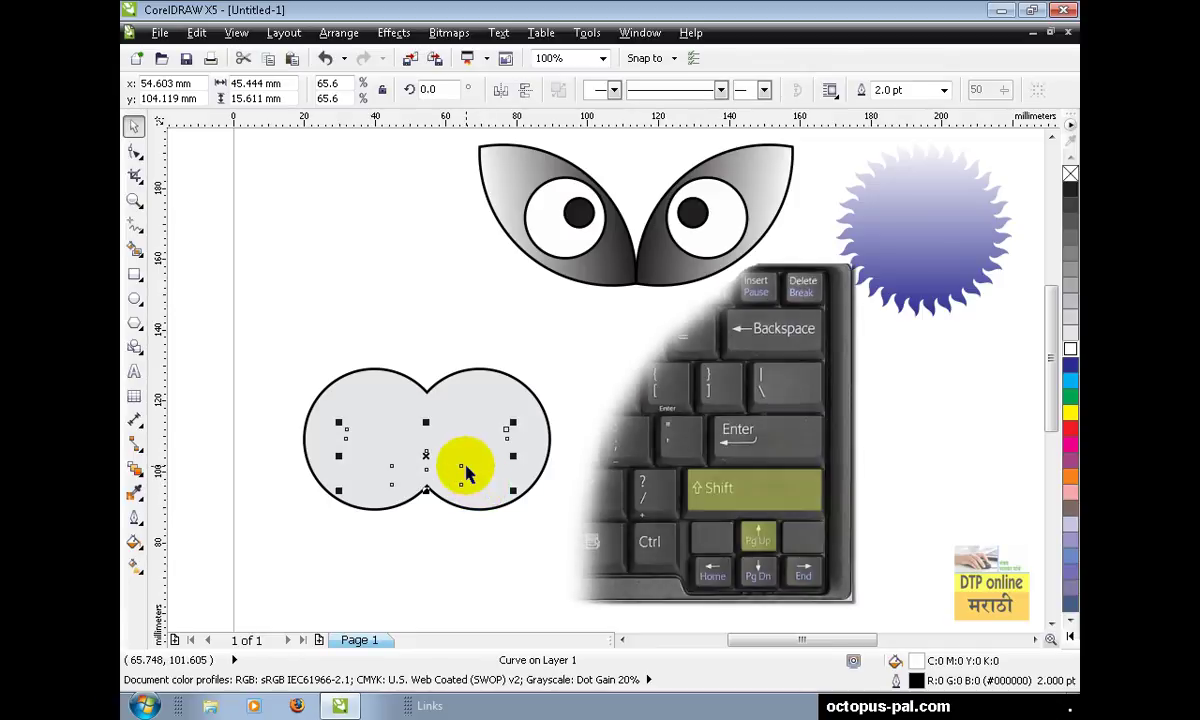
key(shift+Page_Up)
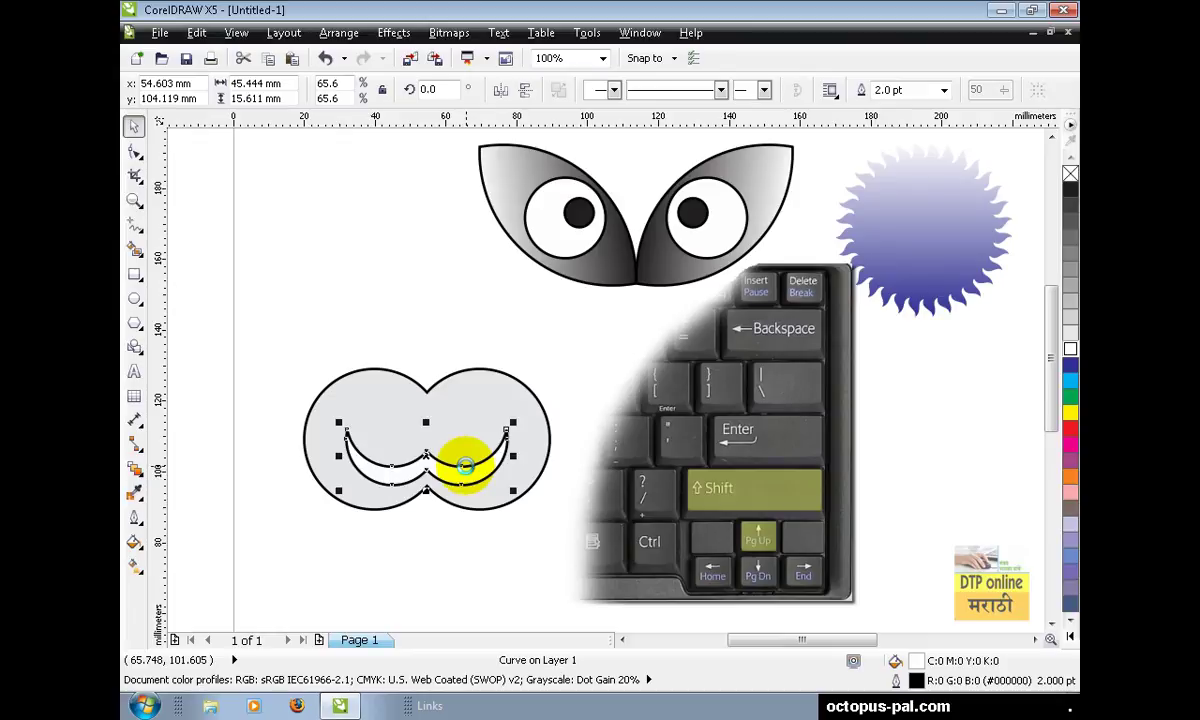
click(615, 412)
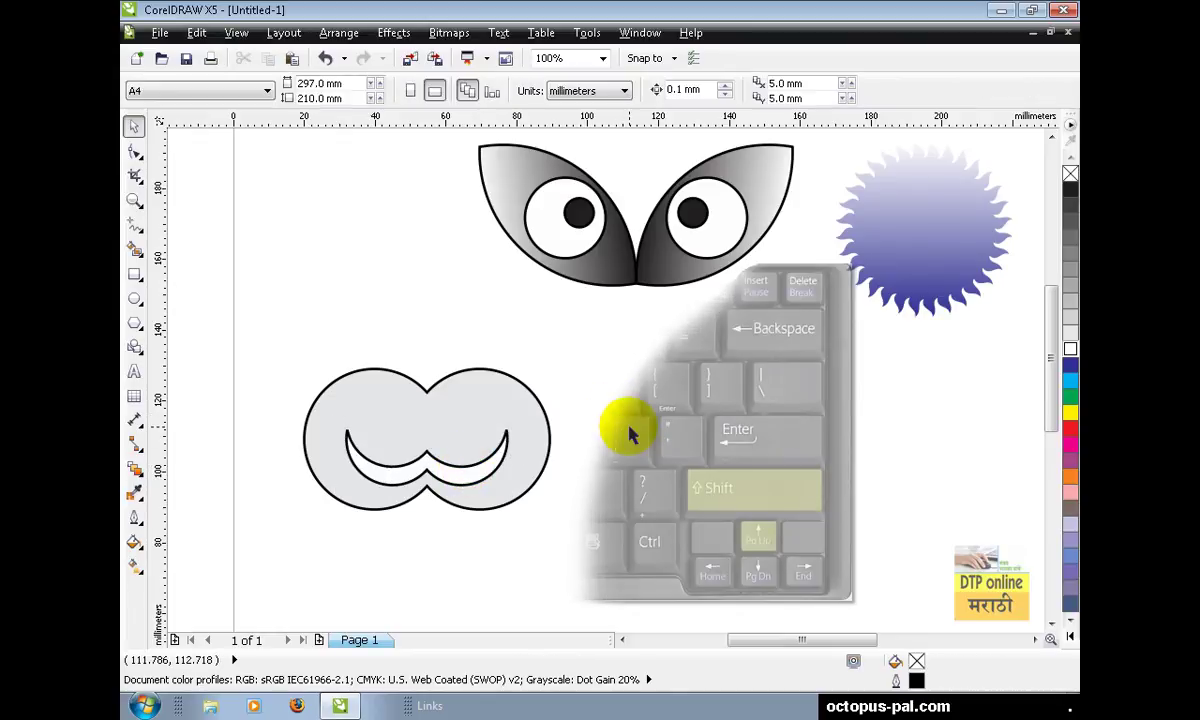
Group the grey shape with its white mouth and move the group straight down about 30 mm.
drag(578, 350, 262, 565)
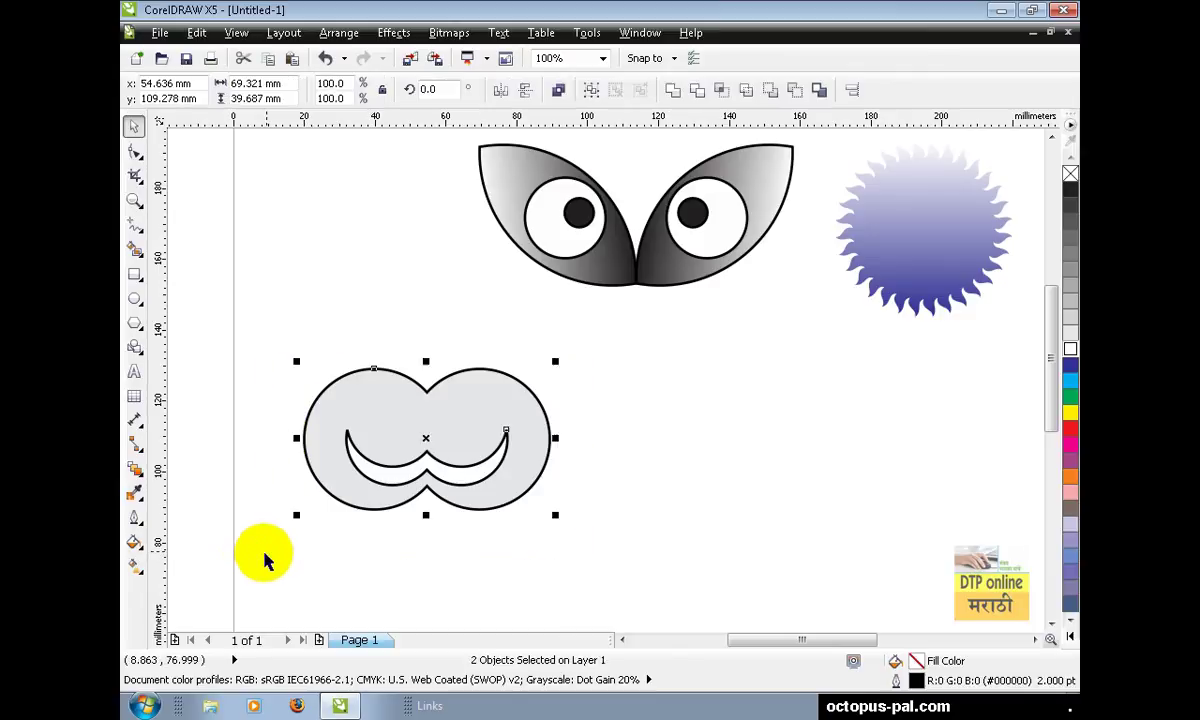
click(340, 33)
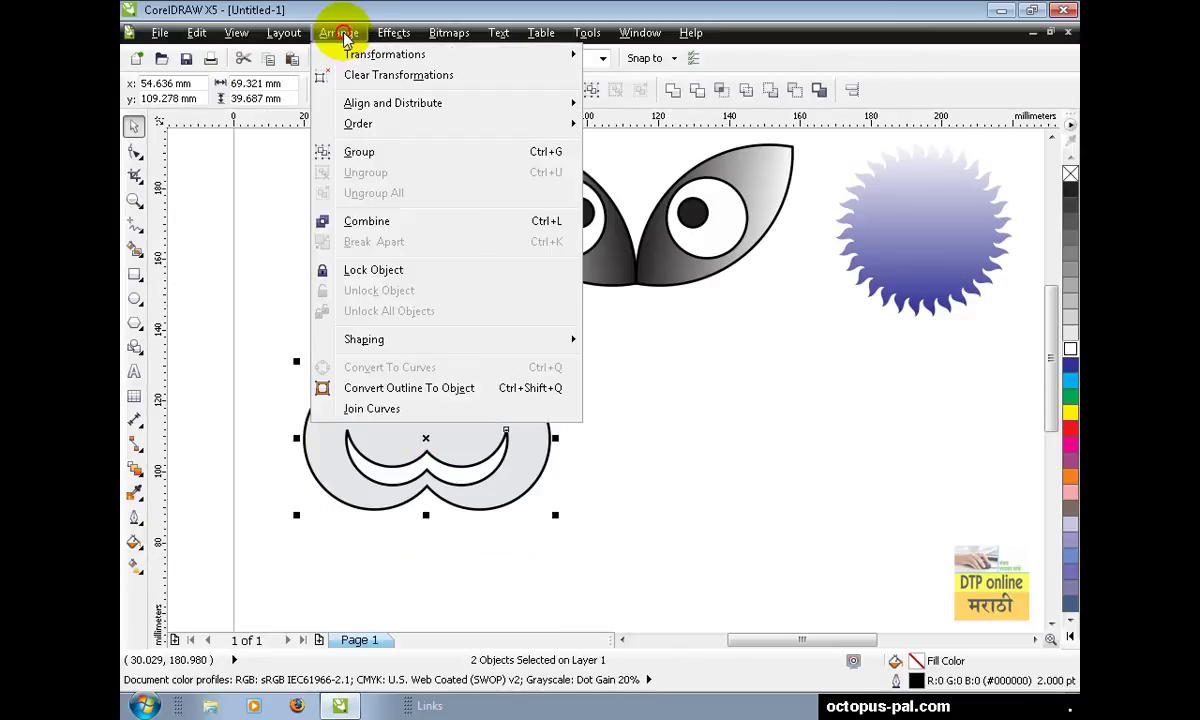
click(360, 152)
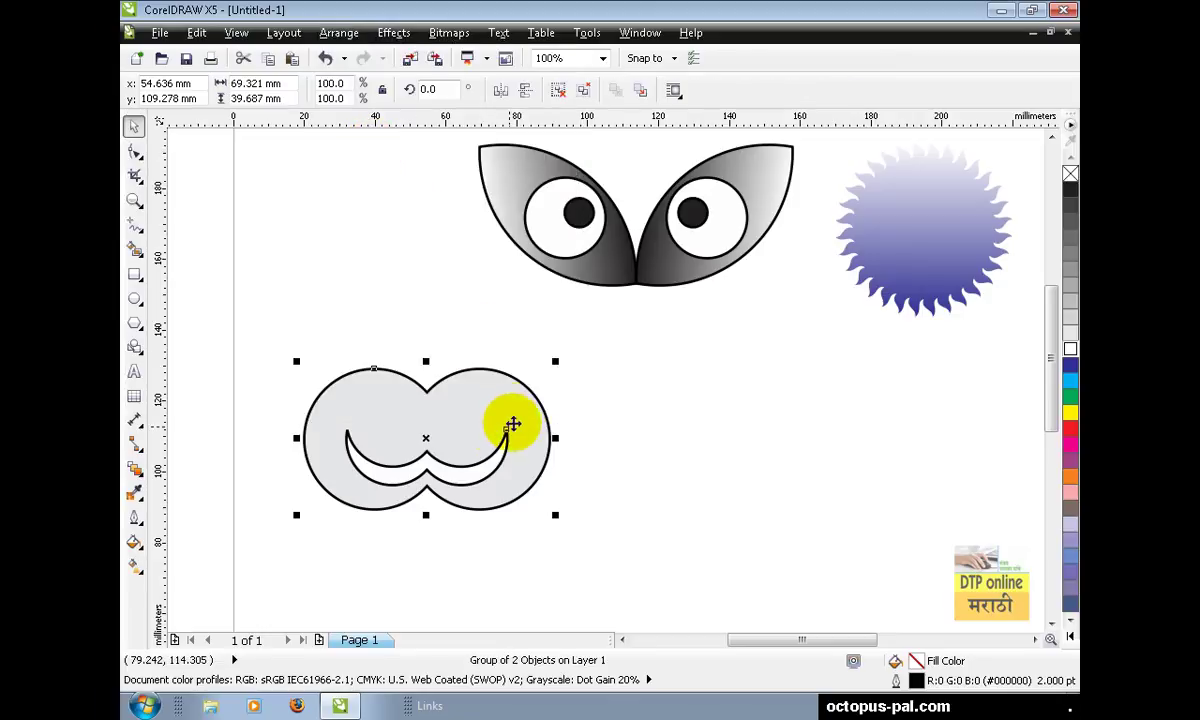
drag(496, 415, 494, 522)
Group the two eyes and move them down and left so they meet the upper edge of the grey muzzle.
drag(448, 138, 805, 305)
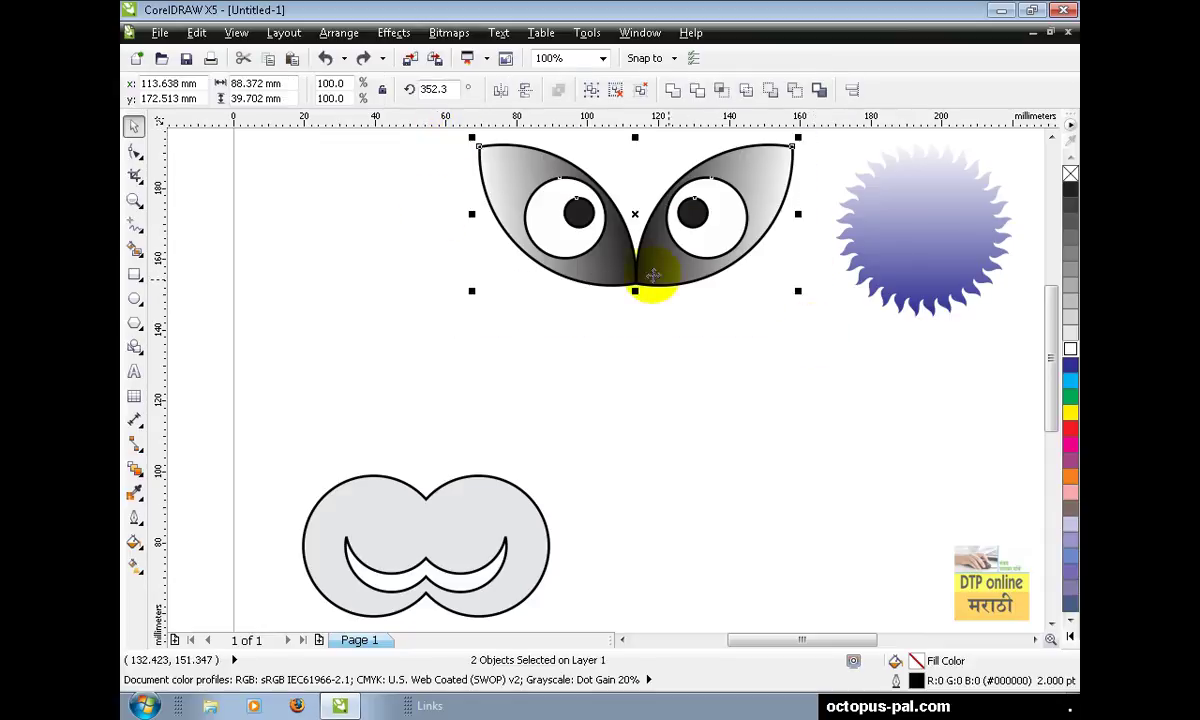
click(339, 32)
click(381, 158)
drag(753, 186, 543, 429)
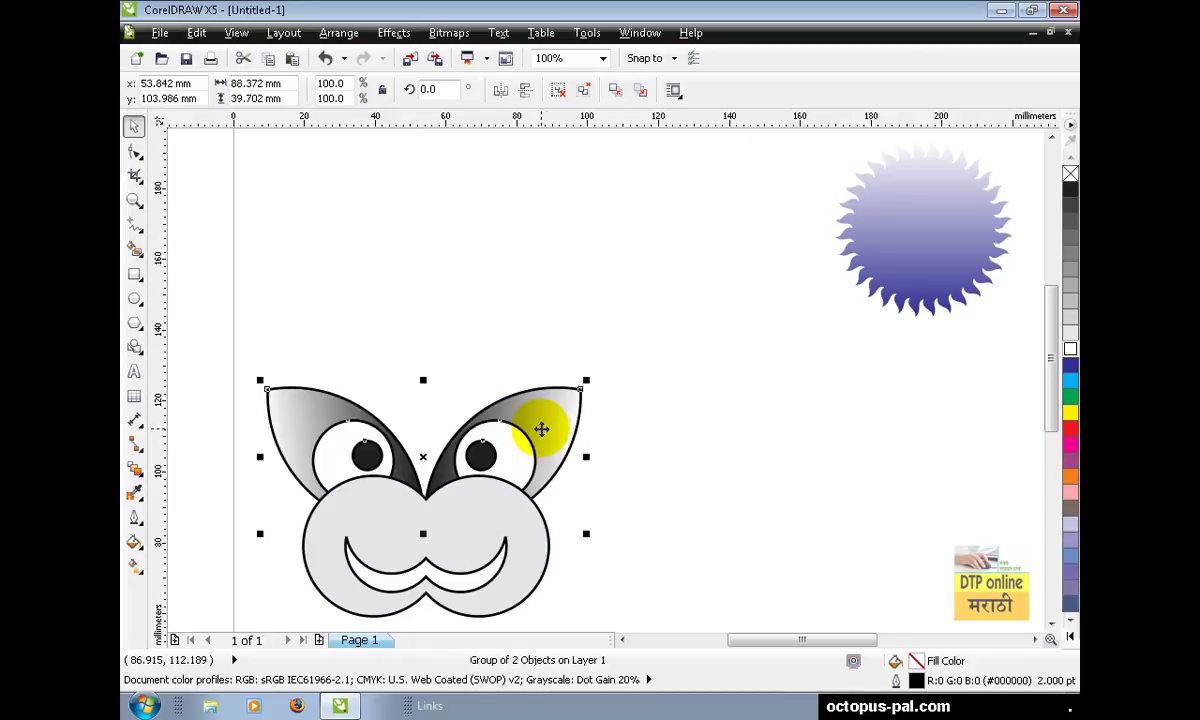
Move the gradient sun behind the eyes as hair, enlarge it to span the head, and give it a black outline.
drag(900, 245, 348, 390)
drag(466, 471, 584, 568)
drag(461, 394, 461, 372)
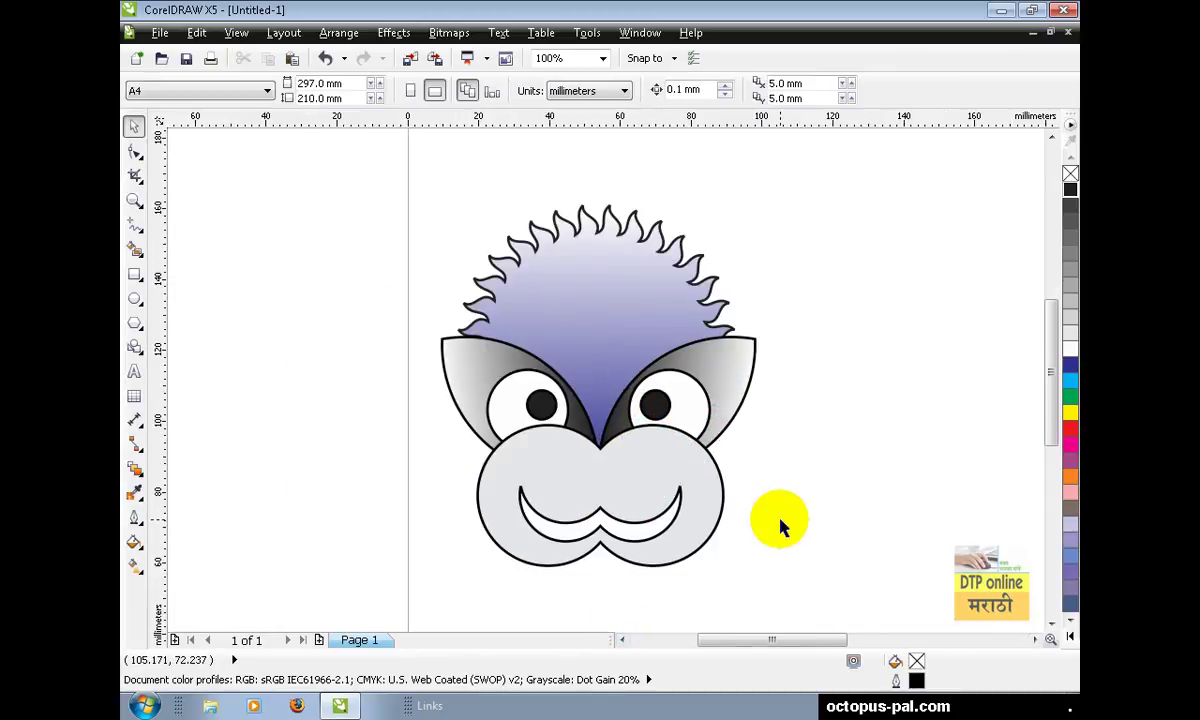
Select all three parts of the cartoon face and move them together to the middle of the page.
scroll(781, 527, down, 1)
key(ctrl+a)
click(1035, 639)
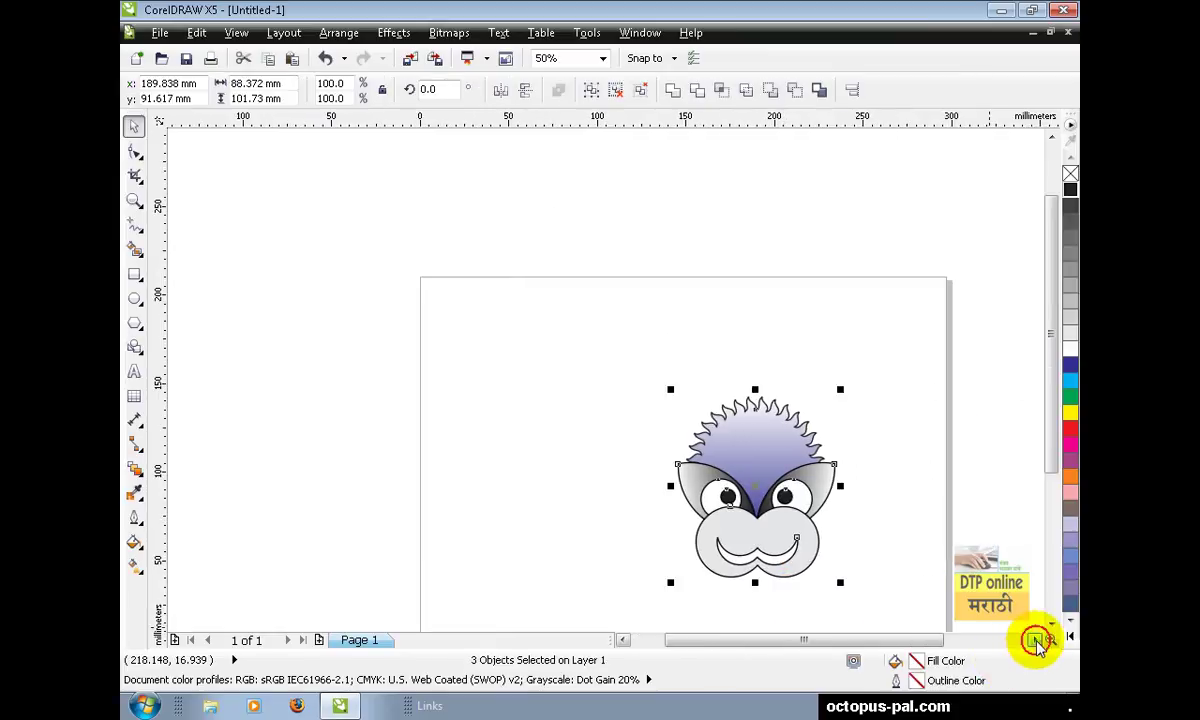
drag(817, 527, 726, 517)
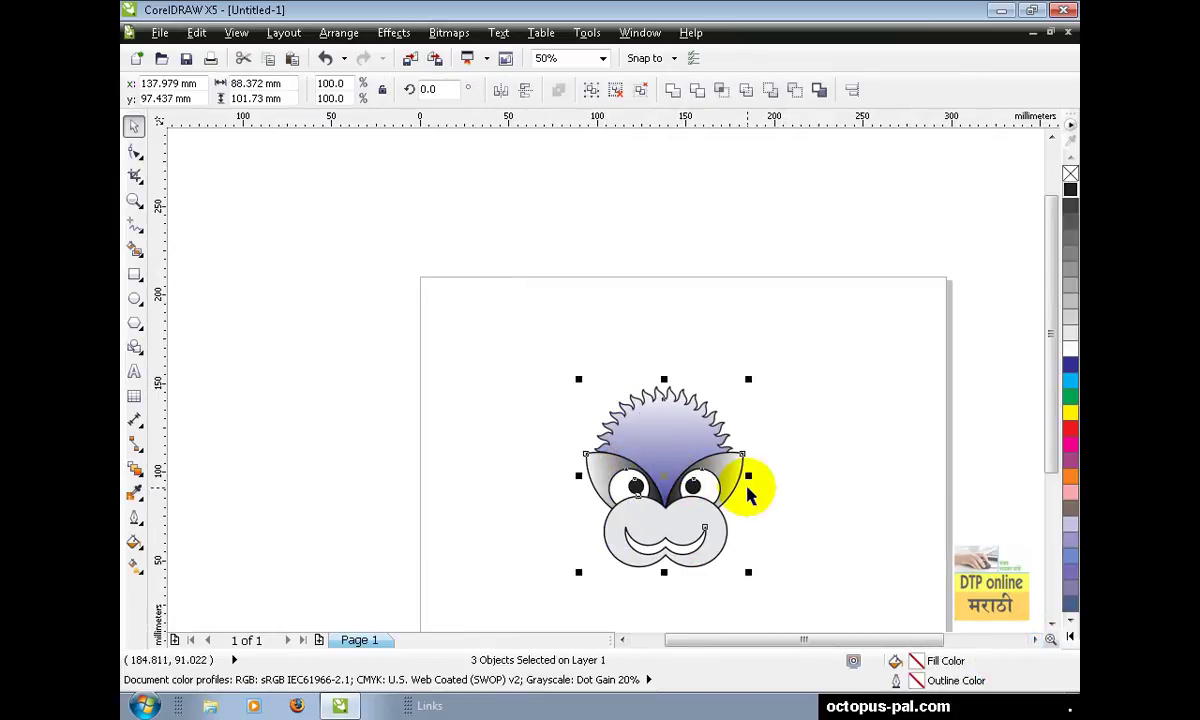
Zoom in on the finished cartoon face and show it in full-screen preview.
click(134, 199)
drag(499, 352, 860, 590)
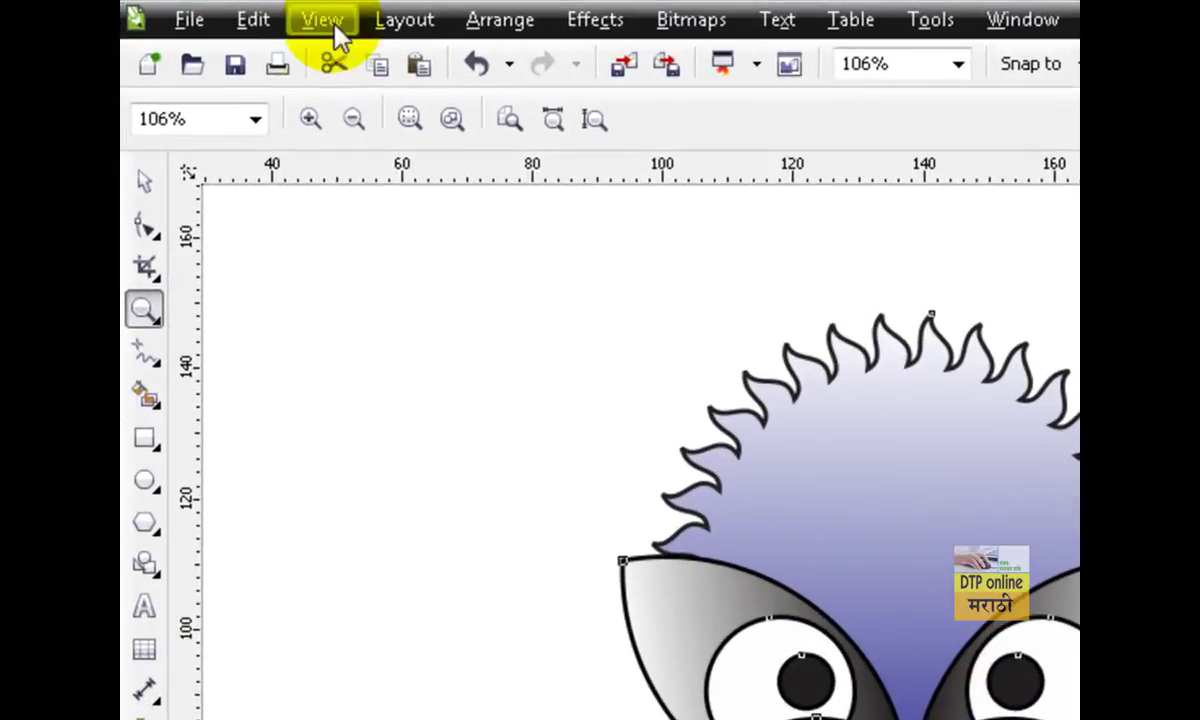
click(322, 20)
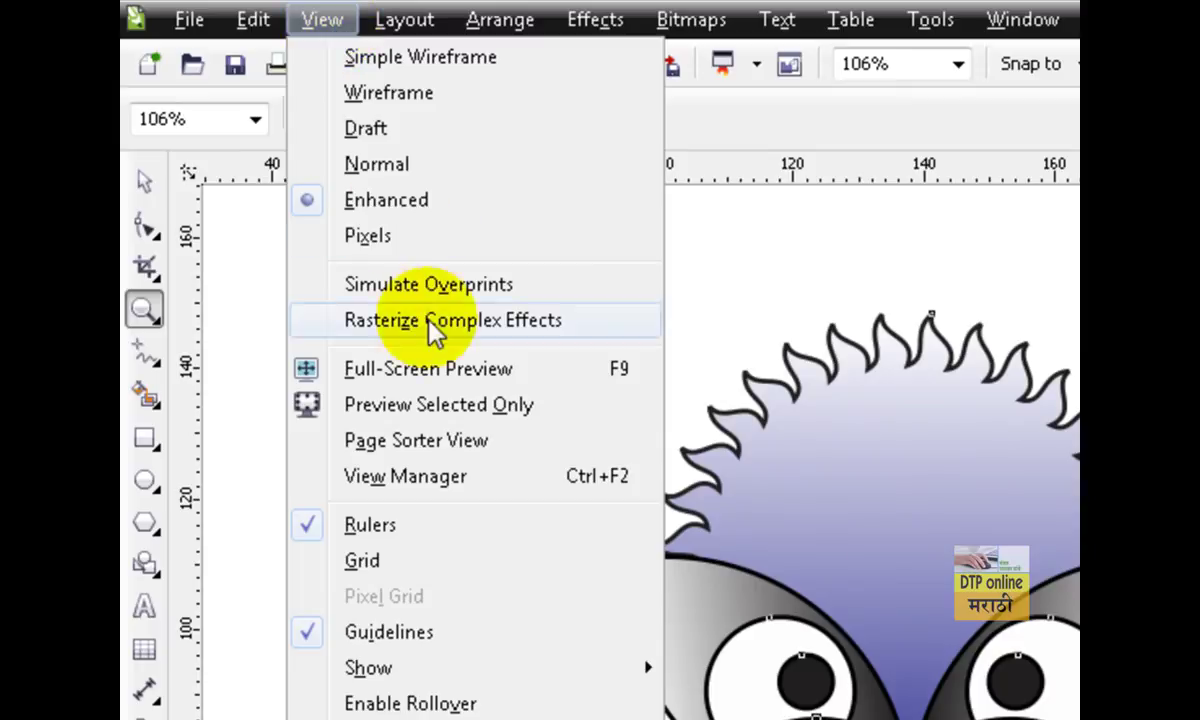
click(431, 380)
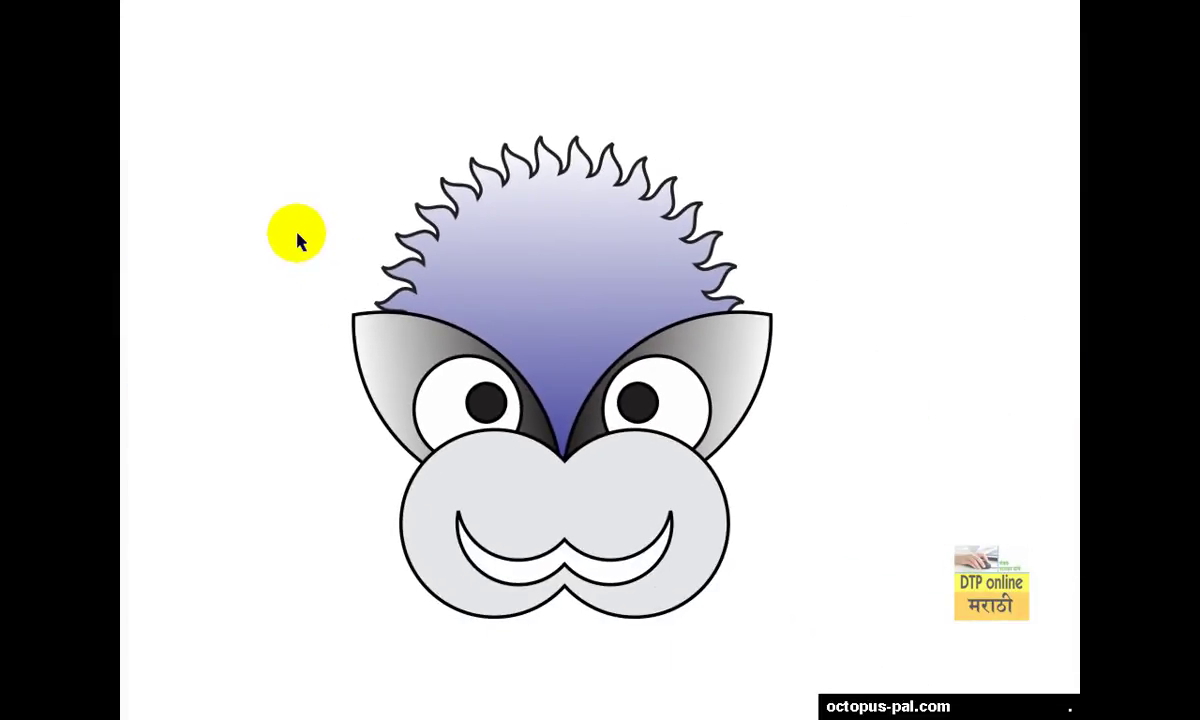